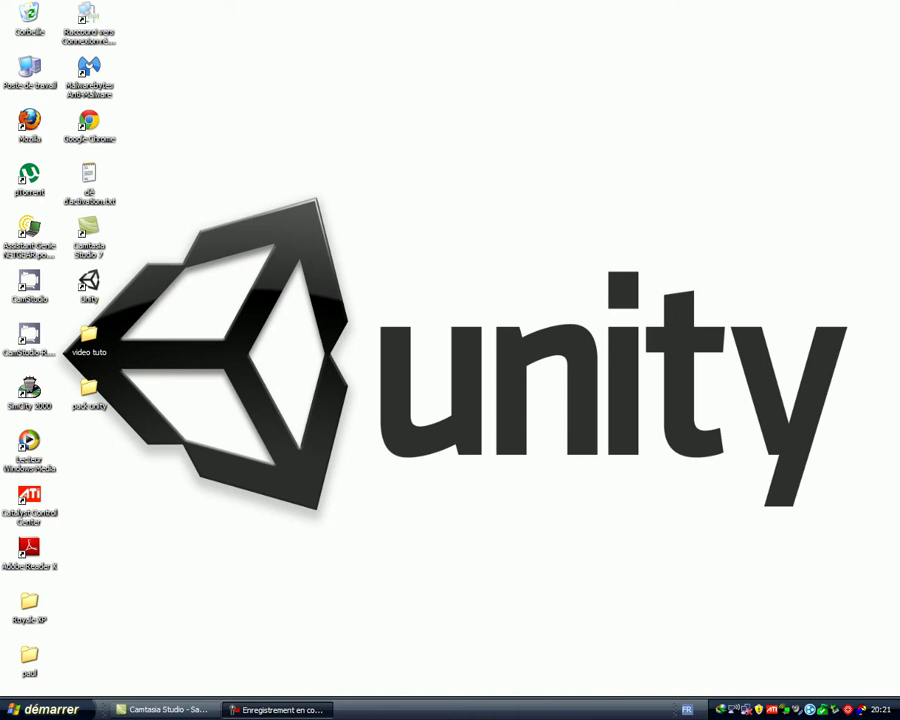
Step: Launch Unity from its desktop shortcut to bring up the Project Wizard
{"action": "left_click", "coordinate": [89, 285]}
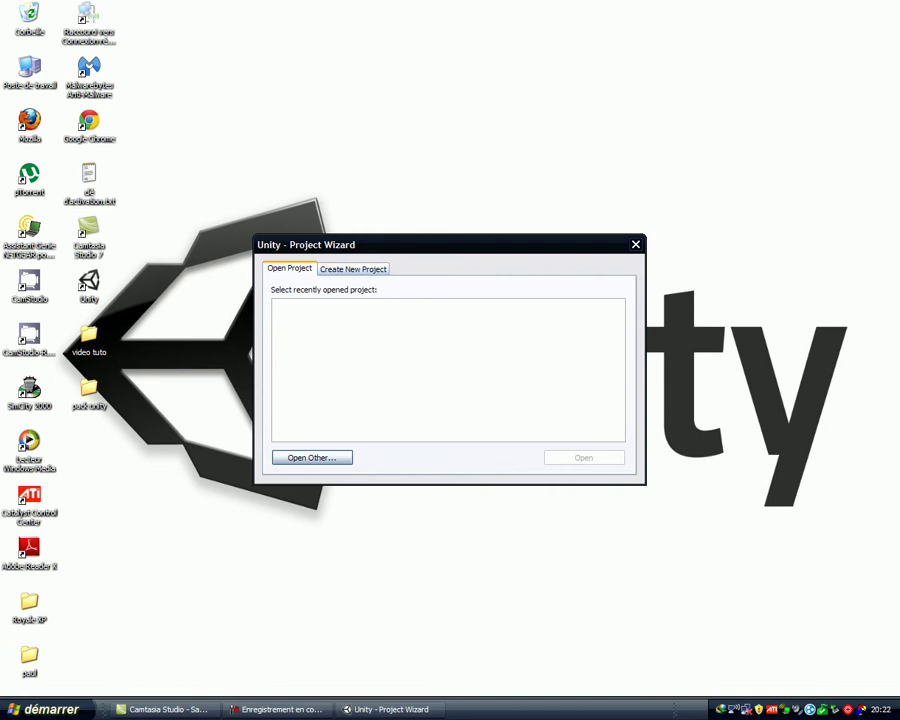
Step: Create a new project with Character Controller, Physic Materials, Projectors, Standard Assets (Mobile) and Terrain Assets packages
{"action": "left_click", "coordinate": [353, 269]}
{"action": "left_click", "coordinate": [289, 268]}
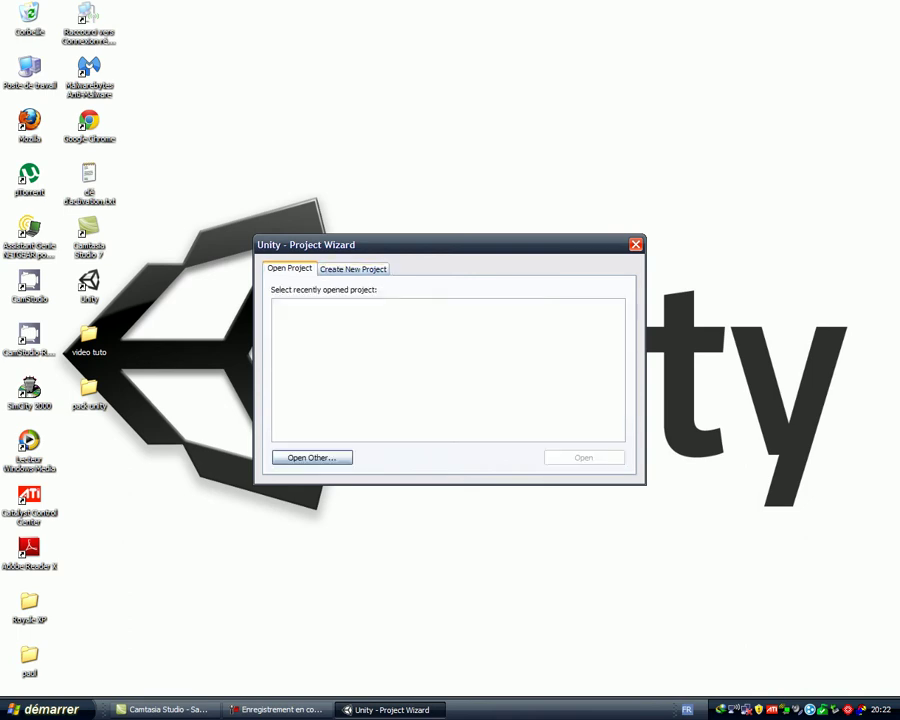
{"action": "left_click", "coordinate": [353, 269]}
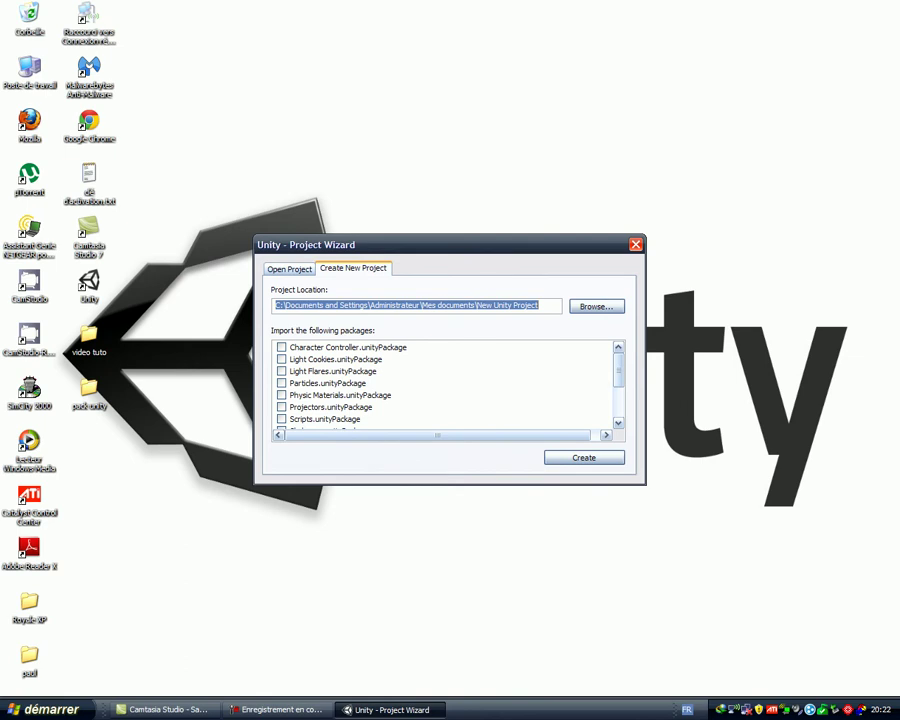
{"action": "left_click", "coordinate": [281, 347]}
{"action": "left_click", "coordinate": [281, 395]}
{"action": "left_click", "coordinate": [281, 407]}
{"action": "scroll", "coordinate": [445, 383], "scroll_direction": "down", "scroll_amount": 1}
{"action": "scroll", "coordinate": [445, 383], "scroll_direction": "down", "scroll_amount": 2}
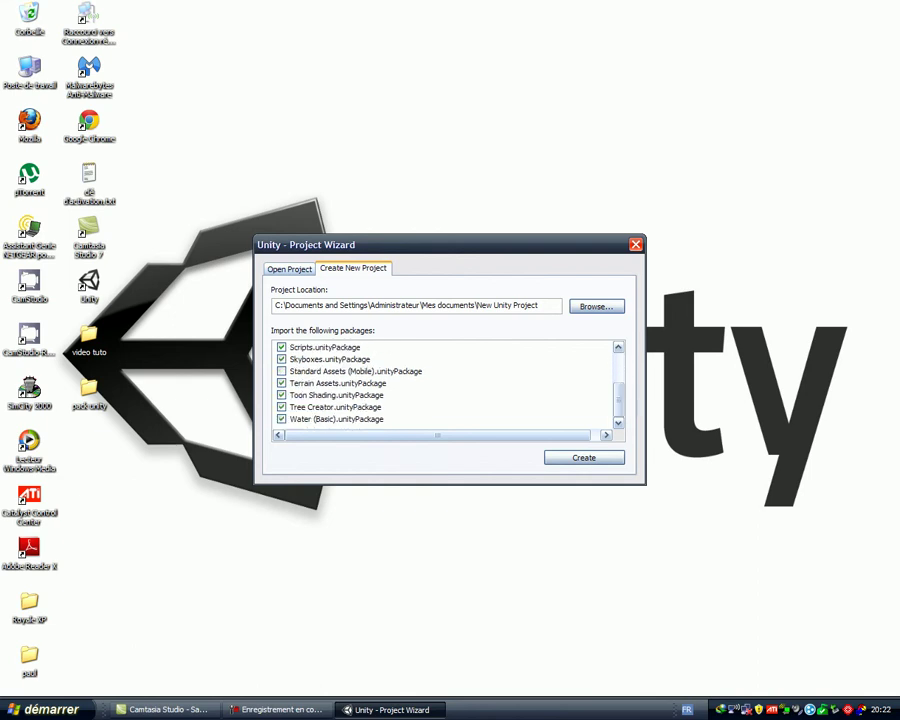
{"action": "left_click", "coordinate": [281, 371]}
{"action": "key", "text": "Return"}
{"action": "left_click_drag", "start_coordinate": [211, 128], "coordinate": [777, 478]}
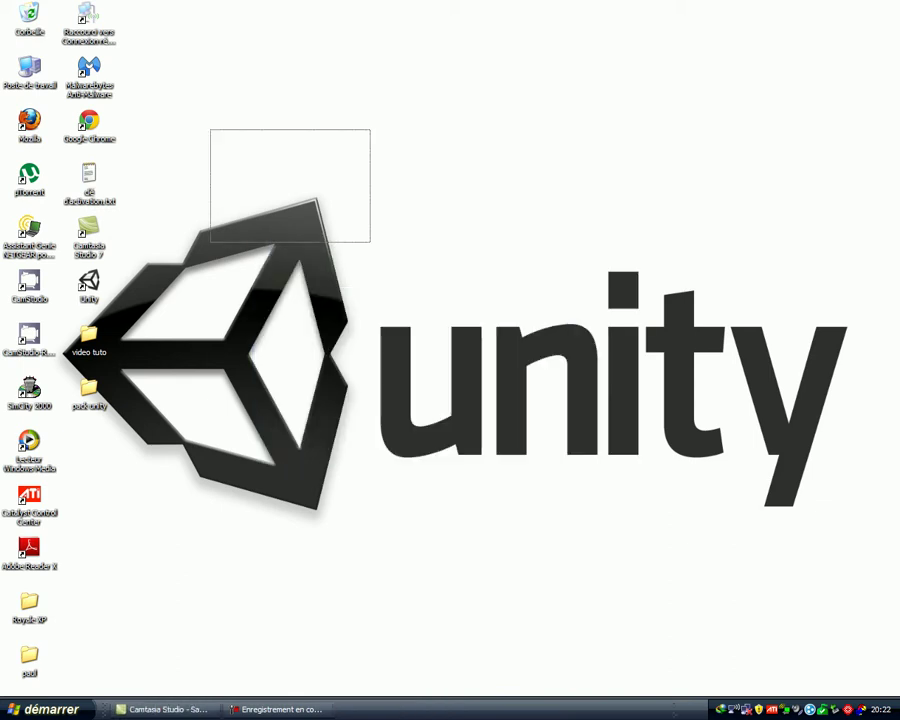
{"action": "left_click_drag", "start_coordinate": [331, 207], "coordinate": [634, 458]}
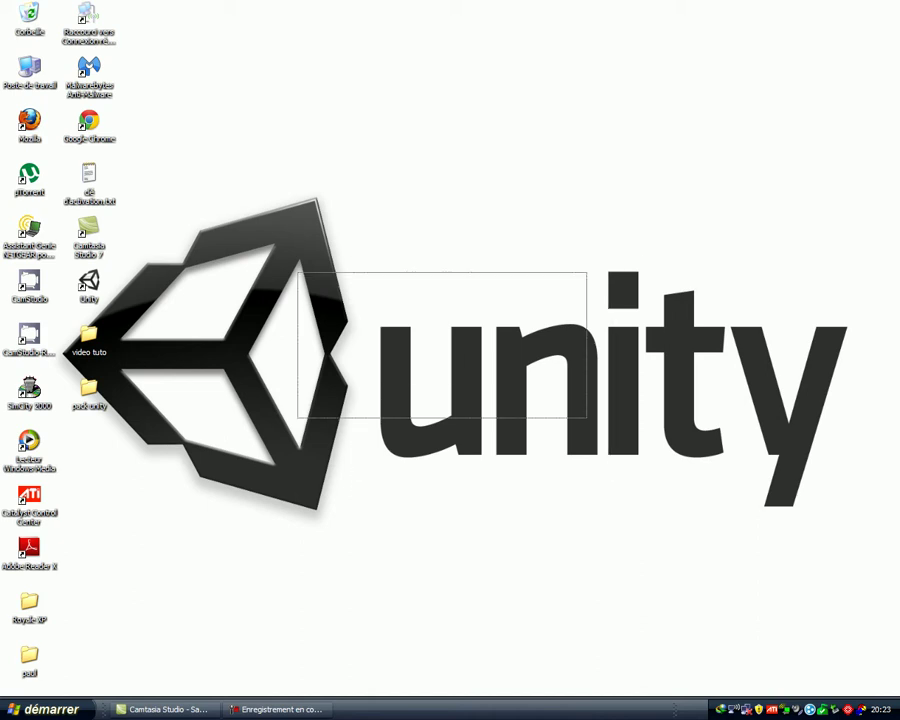
Step: Relaunch Unity from the desktop shortcut and wait for the standard assets import to begin
{"action": "left_click", "coordinate": [89, 284]}
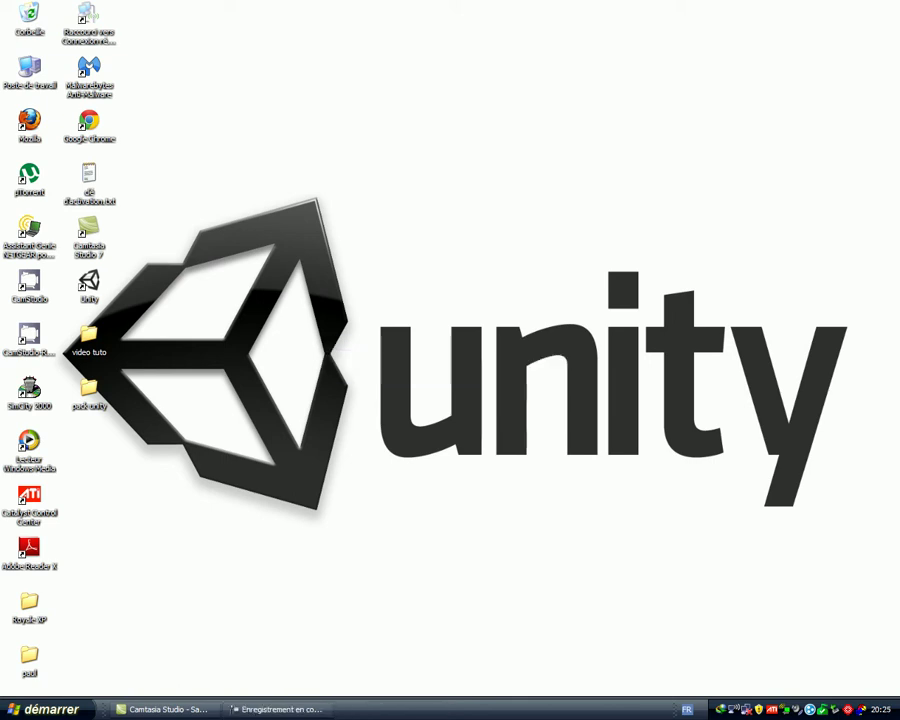
{"action": "left_click_drag", "start_coordinate": [297, 195], "coordinate": [782, 567]}
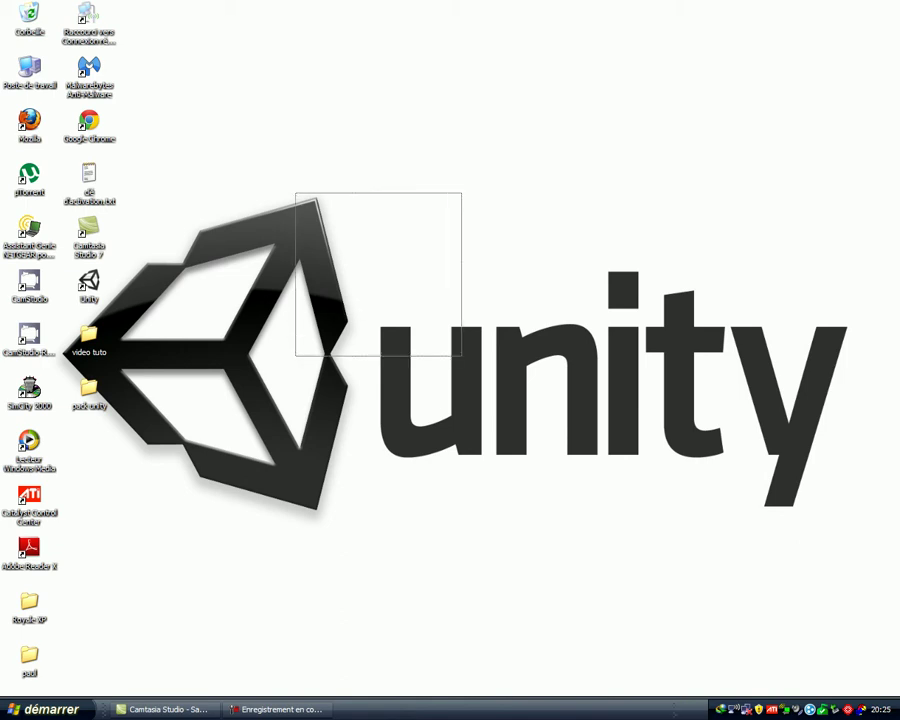
{"action": "mouse_move", "coordinate": [283, 191]}
{"action": "left_mouse_down"}
{"action": "mouse_move", "coordinate": [380, 312]}
{"action": "mouse_move", "coordinate": [691, 507]}
{"action": "left_mouse_up"}
Step: Let the import advance through the Light Flares assets up to 50mm Zoom.flare
{"action": "left_click_drag", "start_coordinate": [221, 150], "coordinate": [760, 490]}
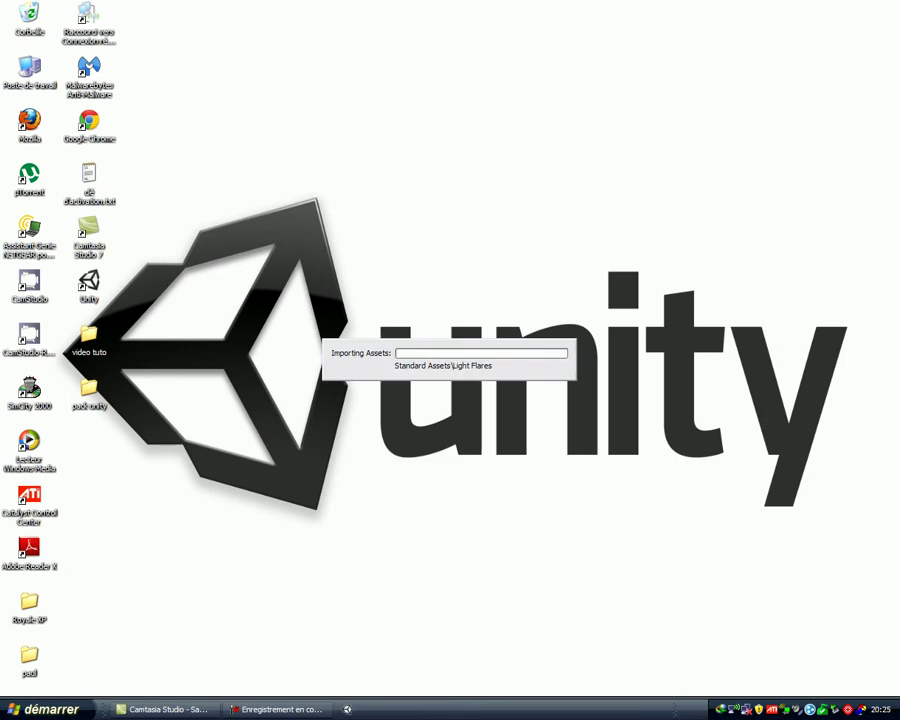
{"action": "mouse_move", "coordinate": [332, 223]}
{"action": "left_mouse_down"}
{"action": "mouse_move", "coordinate": [395, 333]}
{"action": "mouse_move", "coordinate": [650, 470]}
{"action": "left_mouse_up"}
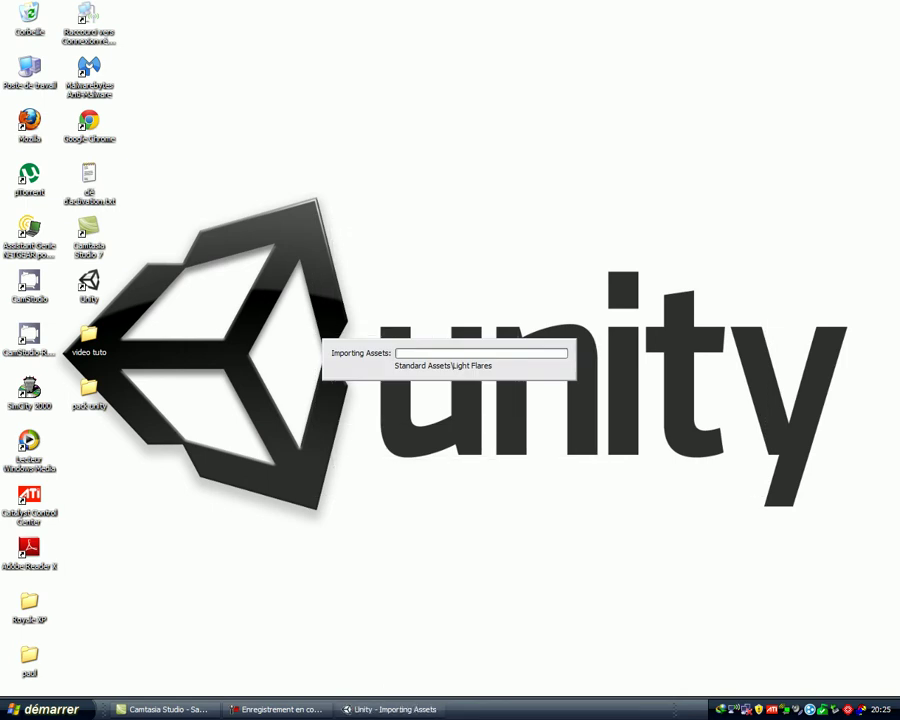
{"action": "left_click_drag", "start_coordinate": [249, 231], "coordinate": [703, 420]}
{"action": "left_click_drag", "start_coordinate": [190, 170], "coordinate": [452, 316]}
{"action": "left_click_drag", "start_coordinate": [310, 280], "coordinate": [704, 464]}
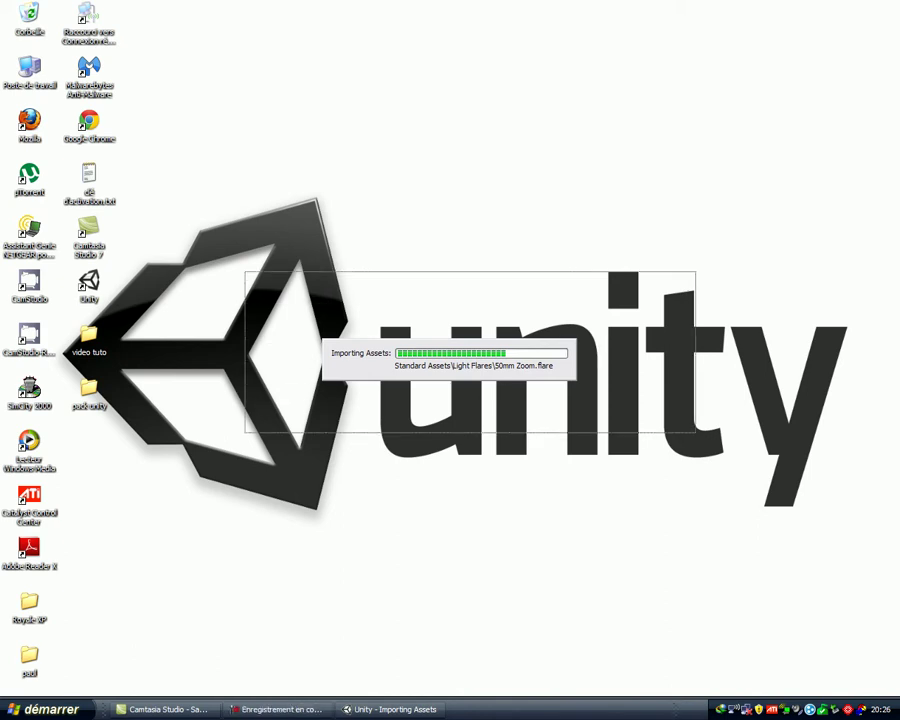
Step: Wait until the Importing Assets window closes, leaving only the desktop visible
{"action": "left_click_drag", "start_coordinate": [245, 433], "coordinate": [8, 402]}
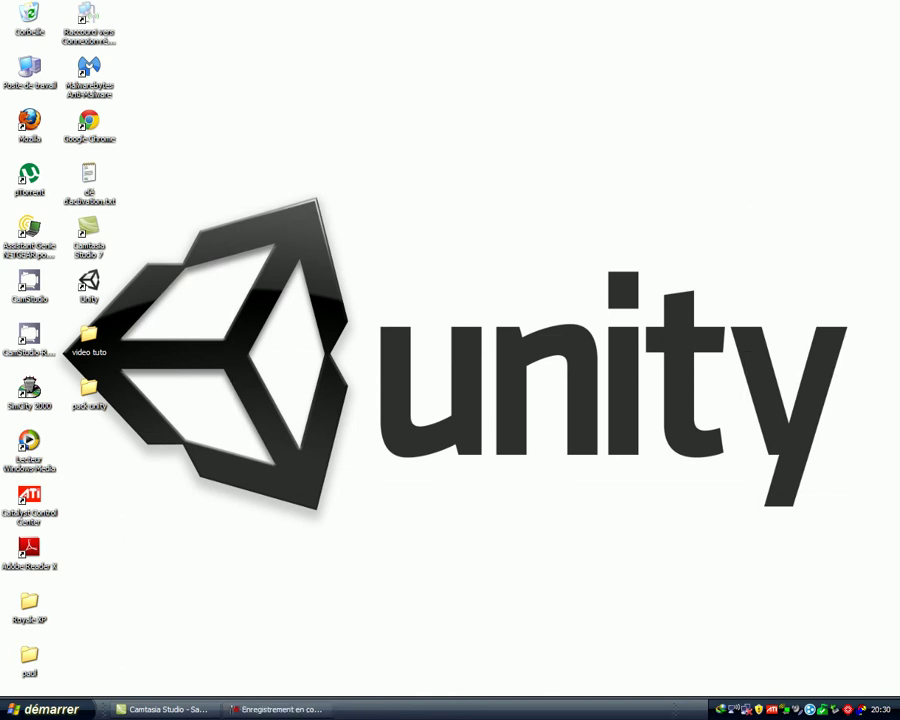
Step: Wait while the import processes the Terrain Assets package, reaching Grass&Rock.psd
{"action": "left_click_drag", "start_coordinate": [868, 153], "coordinate": [43, 526]}
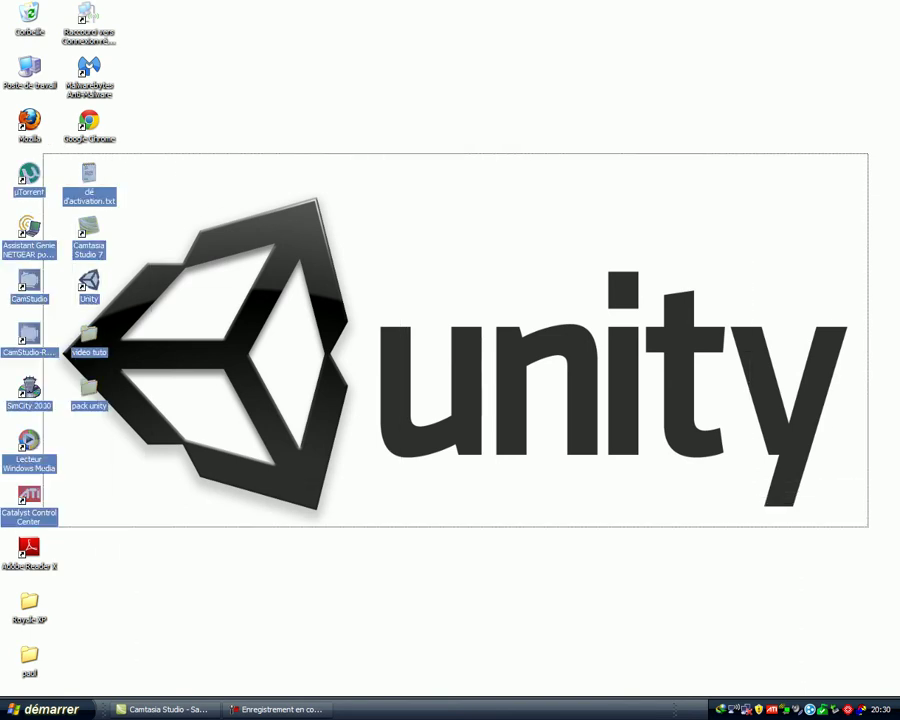
{"action": "left_click", "coordinate": [100, 540]}
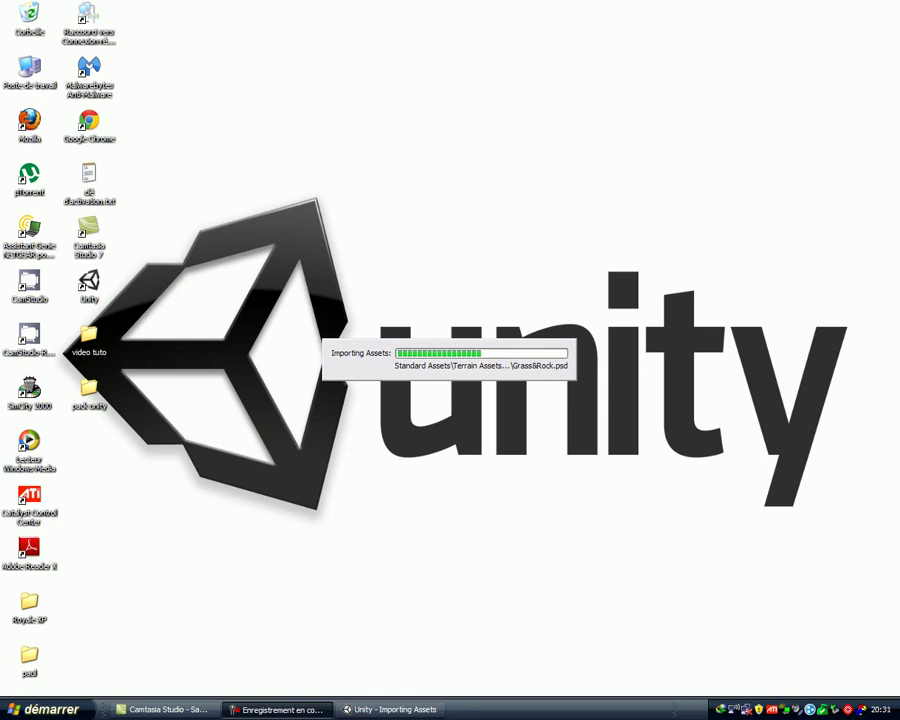
{"action": "key", "text": "F9"}
{"action": "key", "text": "F9"}
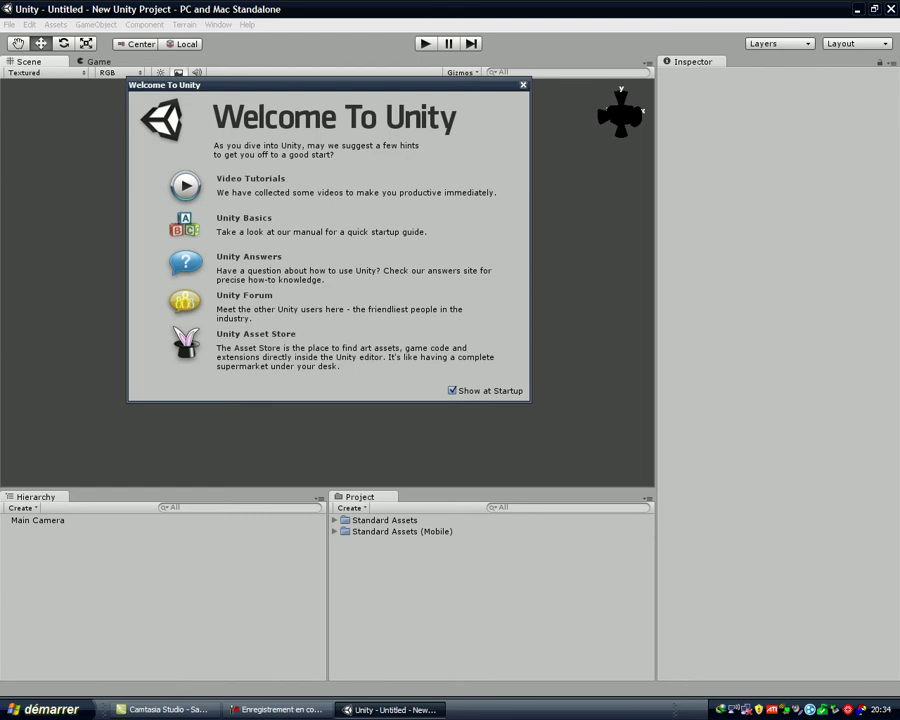
Step: Dismiss the Welcome To Unity window to reveal the new project's editor
{"action": "key", "text": "Escape"}
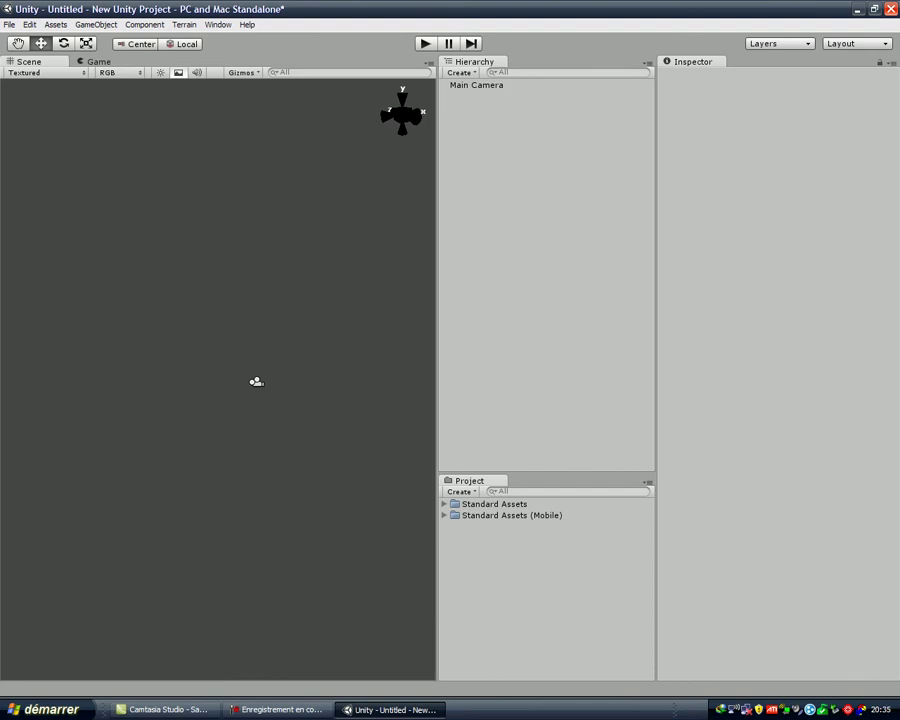
Step: Dock the Project panel alongside the Inspector and reposition the Inspector tab
{"action": "left_click_drag", "start_coordinate": [469, 480], "coordinate": [690, 482]}
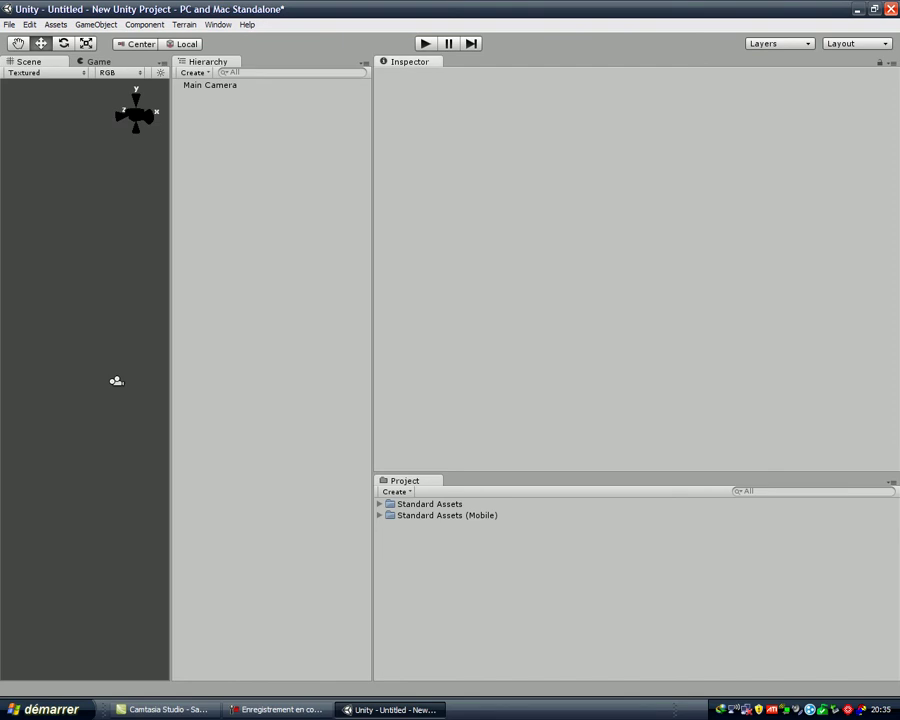
{"action": "left_click_drag", "start_coordinate": [405, 480], "coordinate": [470, 61]}
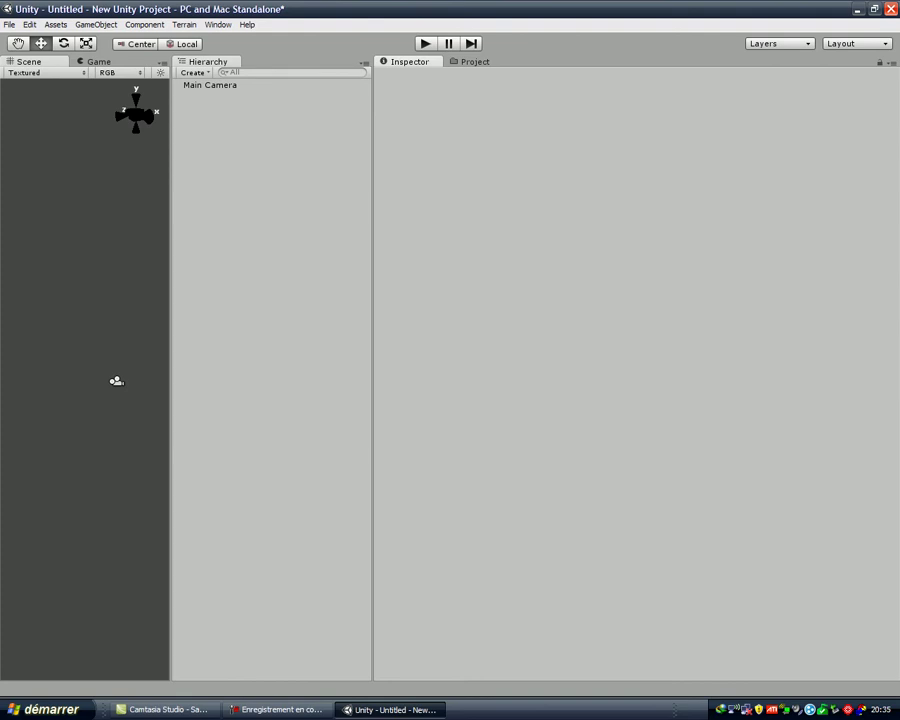
{"action": "left_click", "coordinate": [473, 61]}
{"action": "left_click", "coordinate": [409, 61]}
{"action": "left_click_drag", "start_coordinate": [409, 61], "coordinate": [480, 61]}
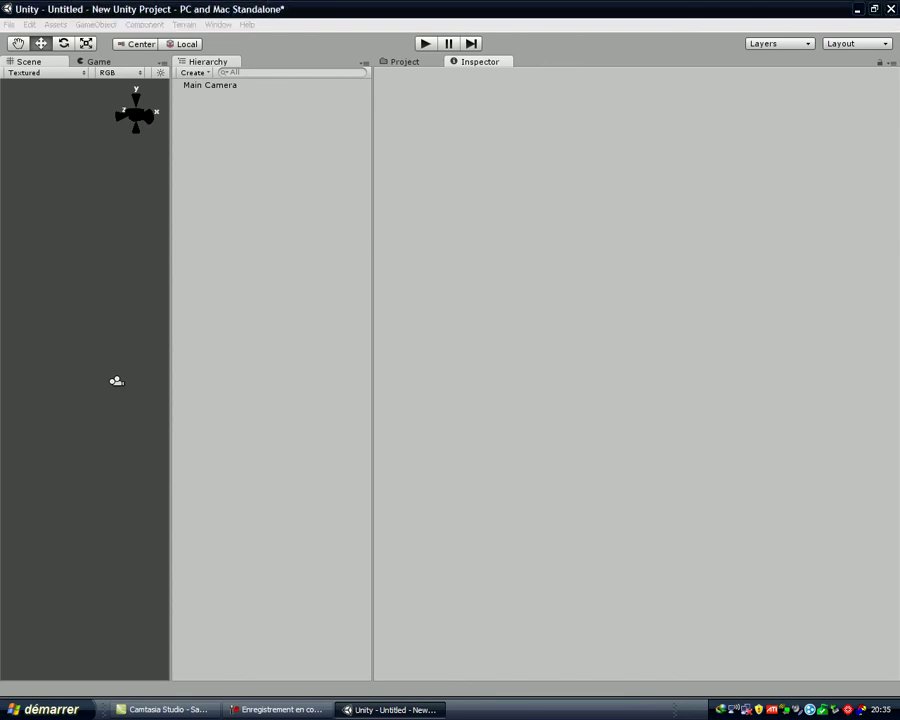
{"action": "left_click_drag", "start_coordinate": [480, 61], "coordinate": [50, 98]}
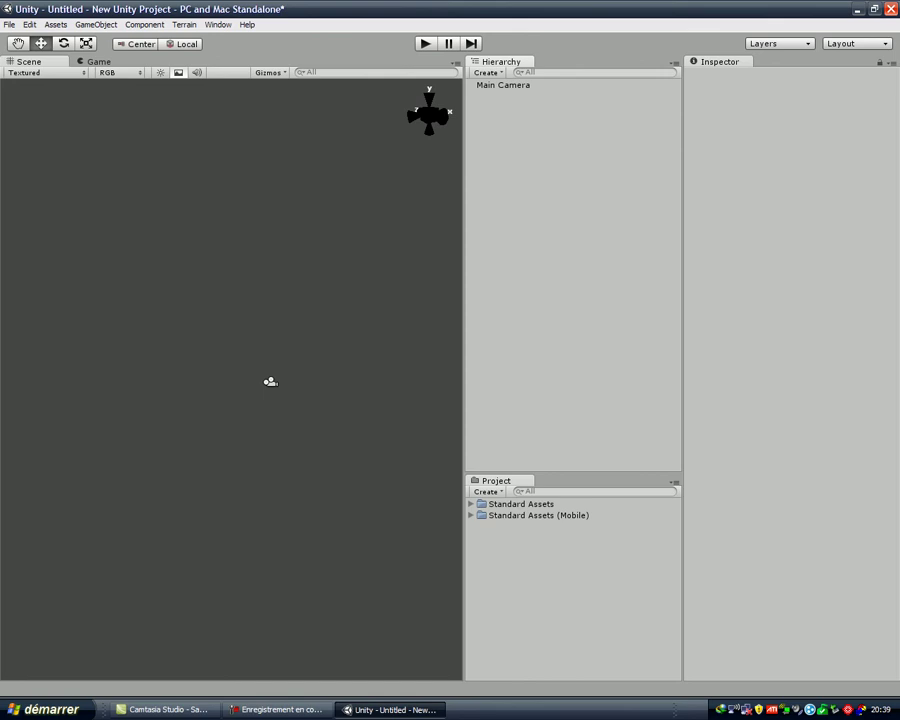
Step: Add a terrain with Terrain > Create Terrain, creating the New Terrain asset
{"action": "left_click", "coordinate": [184, 24]}
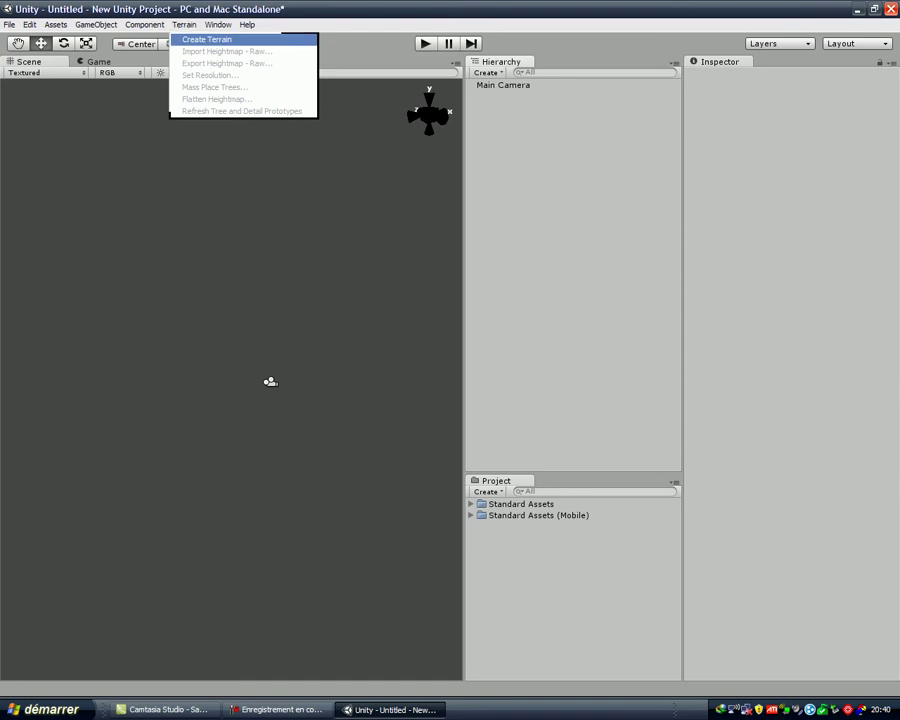
{"action": "left_click", "coordinate": [206, 39]}
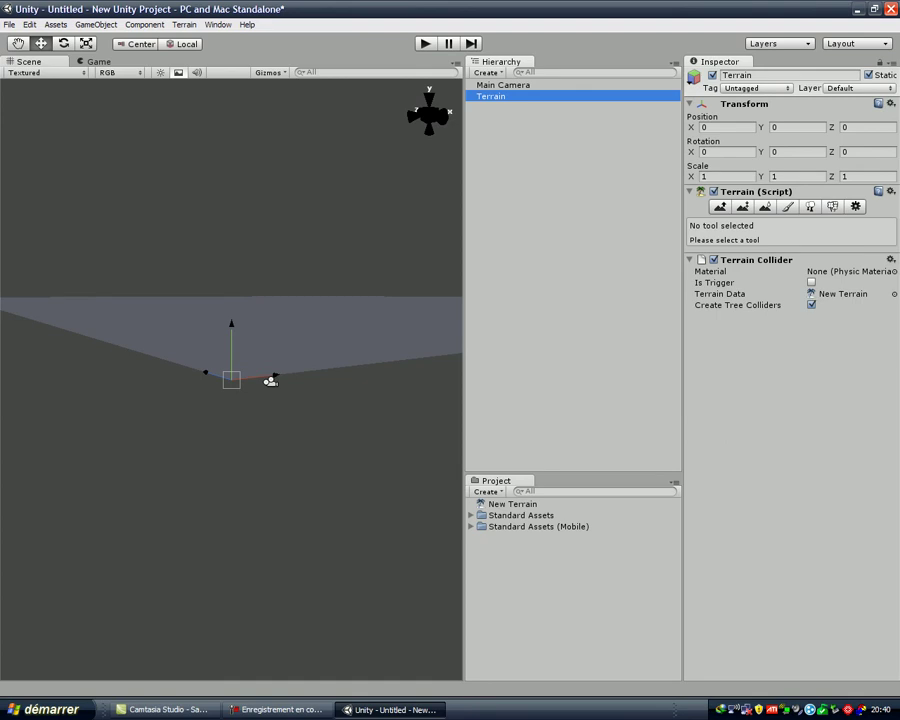
Step: Select the Terrain at position 0, 0, 0 and frame its flat plane in the Scene view
{"action": "middle_click", "coordinate": [270, 381]}
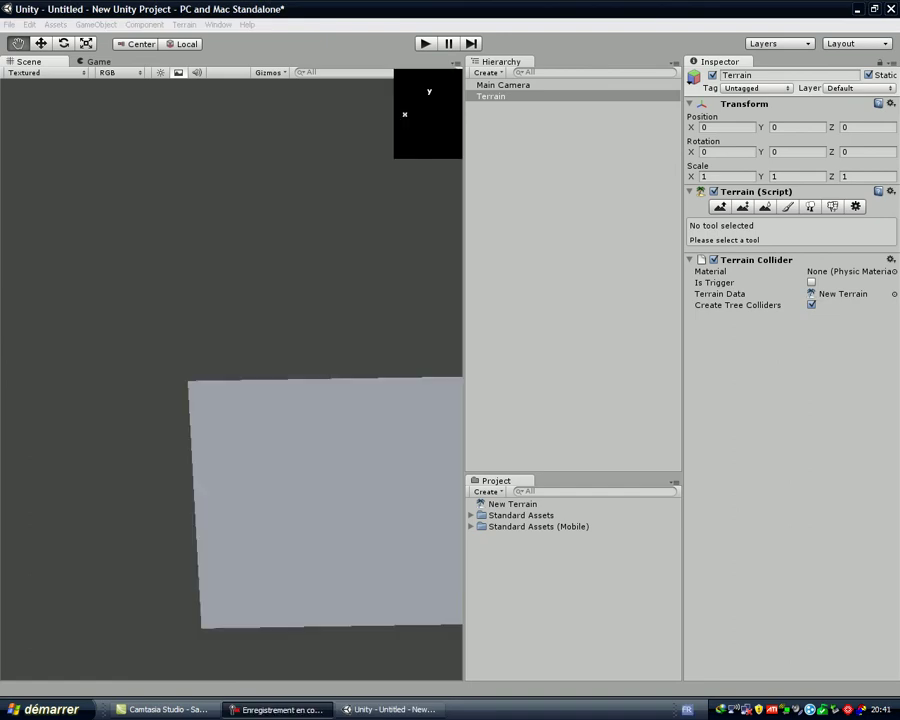
{"action": "left_click_drag", "start_coordinate": [300, 450], "coordinate": [182, 422]}
{"action": "mouse_move", "coordinate": [230, 450]}
{"action": "left_mouse_down", "text": "alt"}
{"action": "mouse_move", "coordinate": [300, 400]}
{"action": "mouse_move", "coordinate": [300, 440]}
{"action": "left_mouse_up", "text": "alt"}
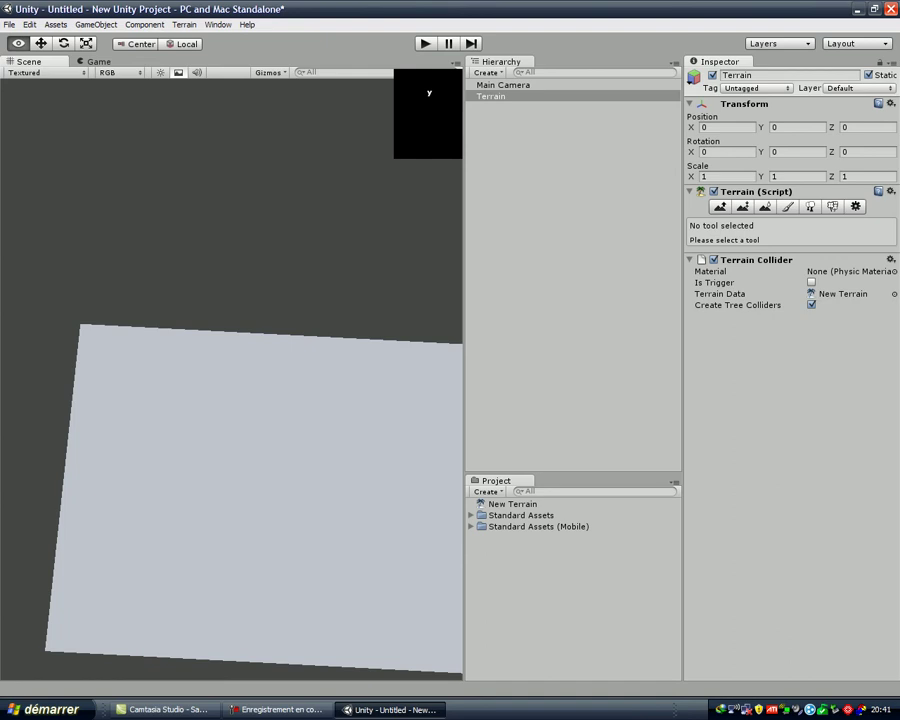
{"action": "left_click_drag", "start_coordinate": [300, 440], "coordinate": [300, 520], "text": "alt"}
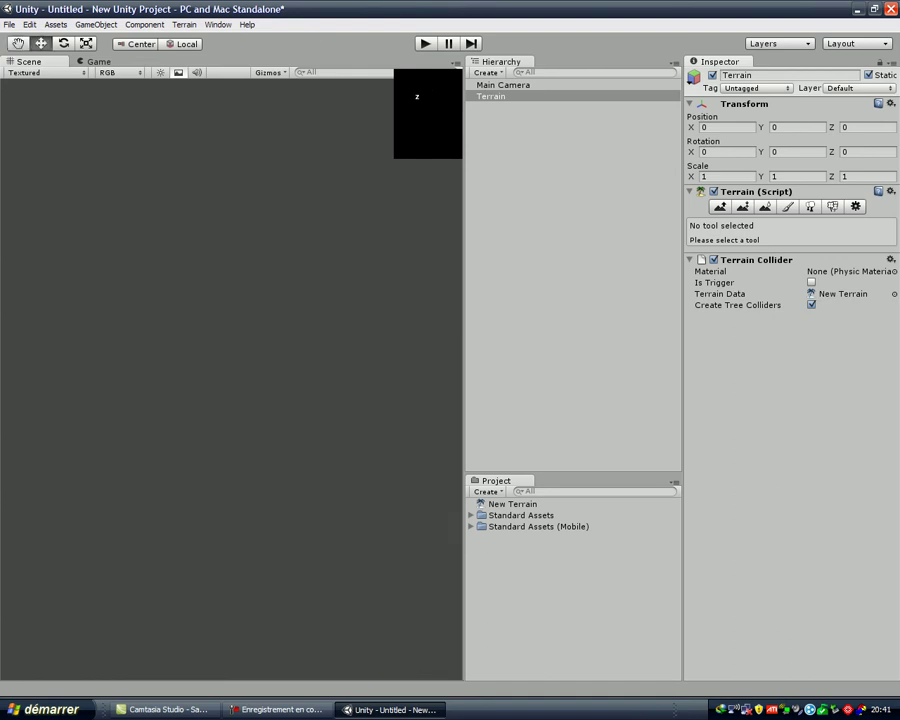
{"action": "key", "text": "q"}
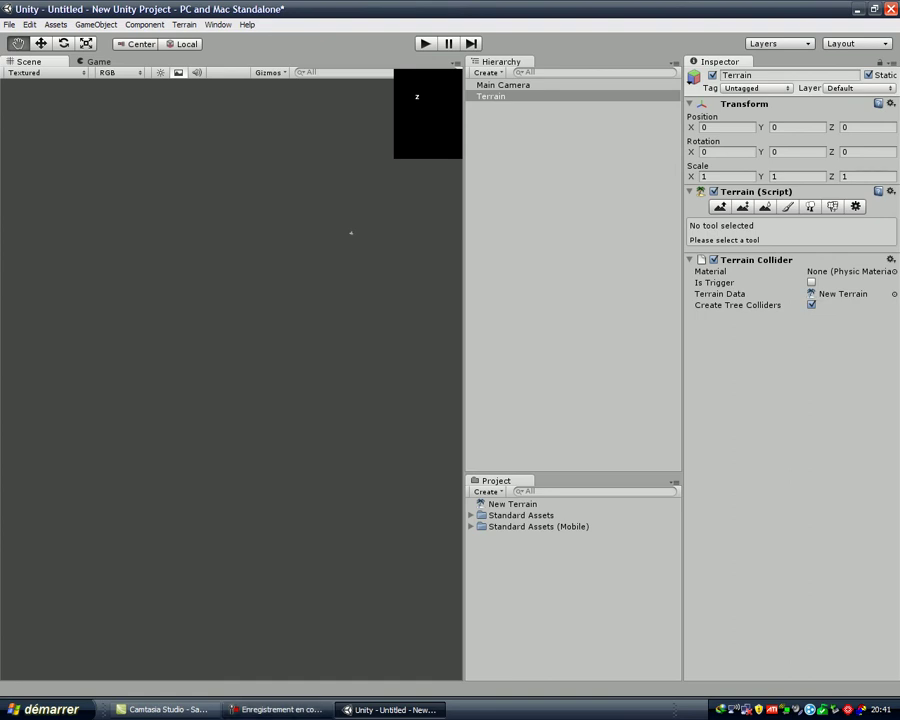
{"action": "left_click", "coordinate": [491, 96]}
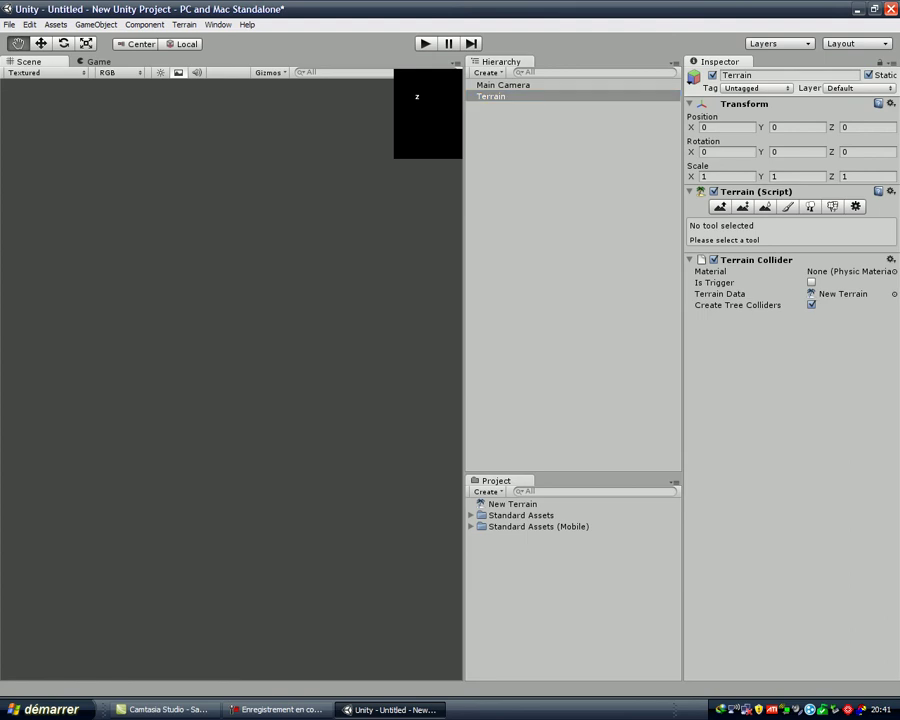
{"action": "key", "text": "F10"}
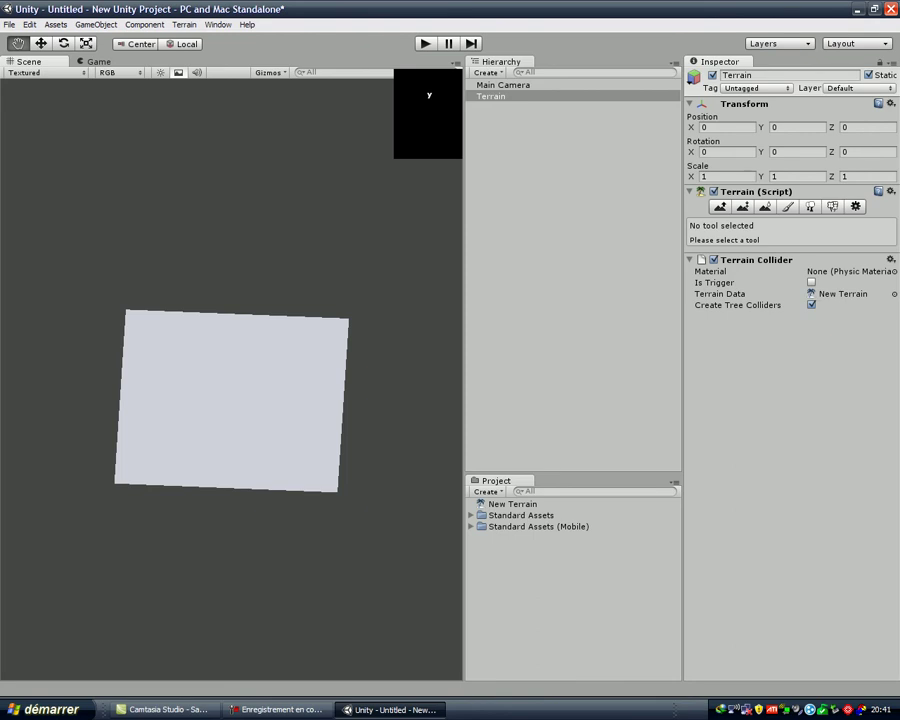
Step: Activate the terrain's Paint Texture tool, zoom in on the terrain, and open Edit Textures
{"action": "left_click", "coordinate": [788, 206]}
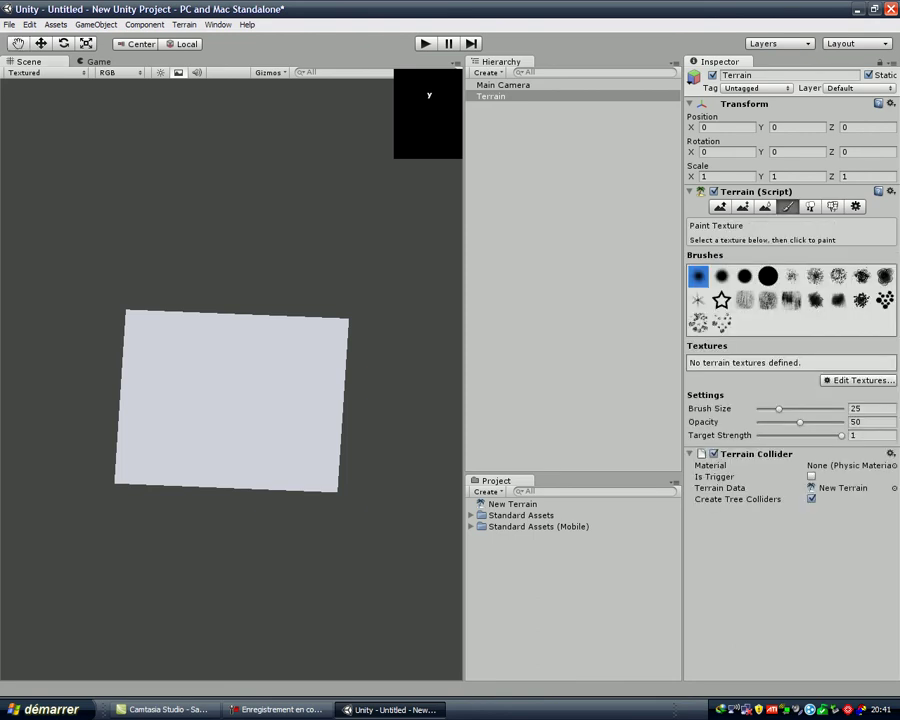
{"action": "scroll", "coordinate": [265, 411], "scroll_direction": "up", "scroll_amount": 2}
{"action": "scroll", "coordinate": [265, 411], "scroll_direction": "up", "scroll_amount": 2}
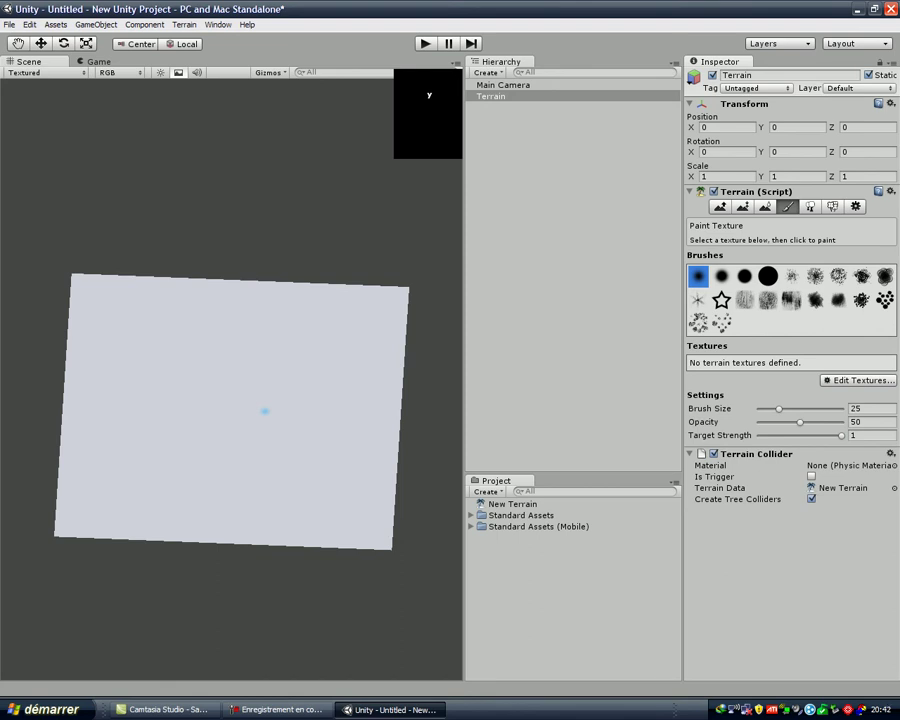
{"action": "scroll", "coordinate": [265, 411], "scroll_direction": "up", "scroll_amount": 2}
{"action": "scroll", "coordinate": [418, 380], "scroll_direction": "down", "scroll_amount": 1}
{"action": "scroll", "coordinate": [406, 395], "scroll_direction": "up", "scroll_amount": 1}
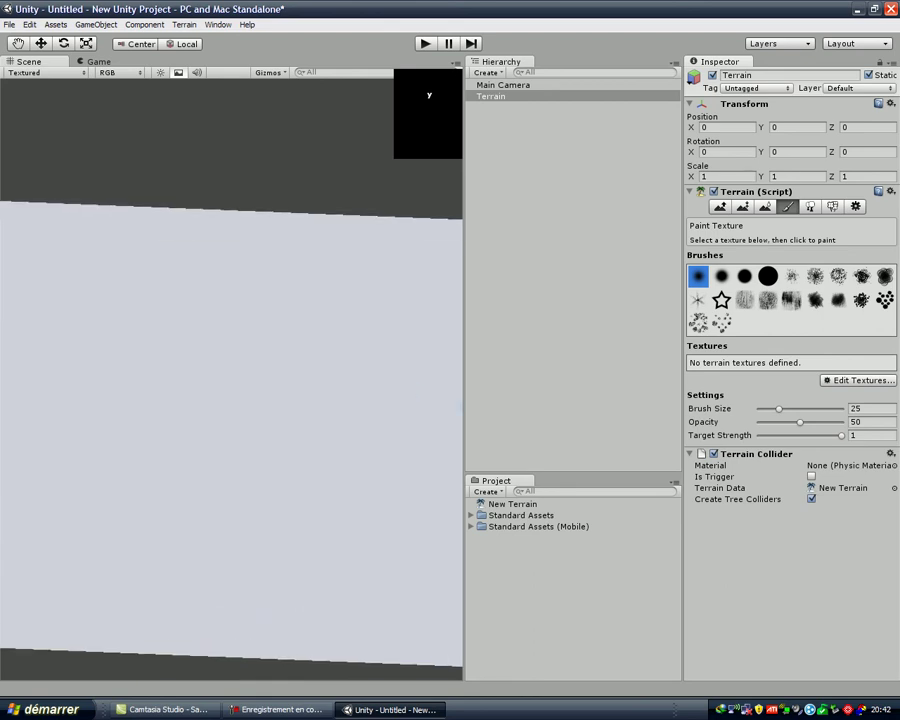
{"action": "left_click", "coordinate": [858, 380]}
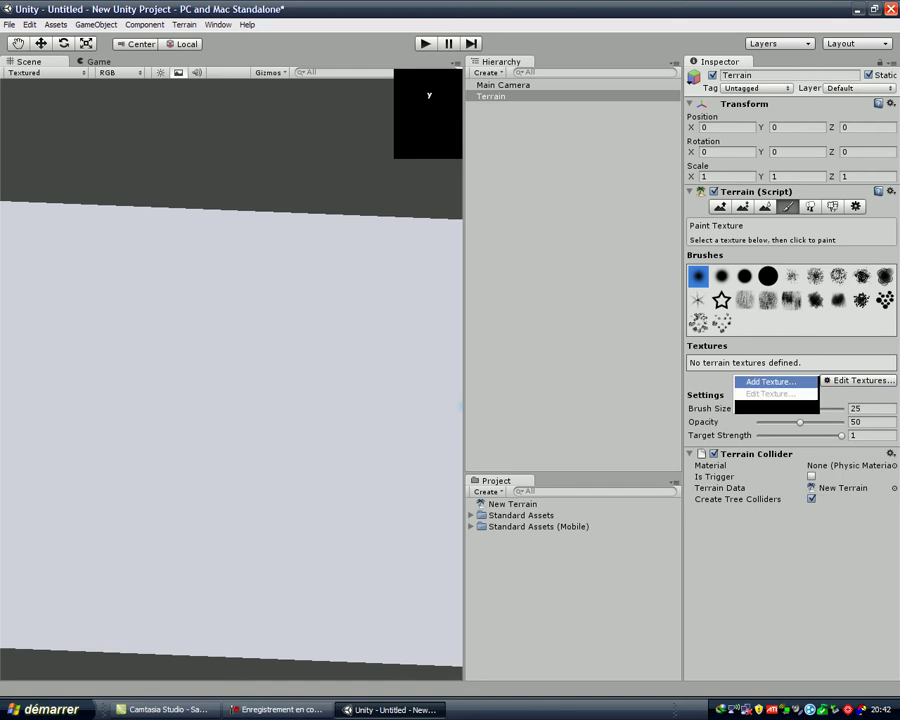
Step: Choose Add Texture and browse the Splat field's Select Texture2D picker
{"action": "left_click", "coordinate": [770, 382]}
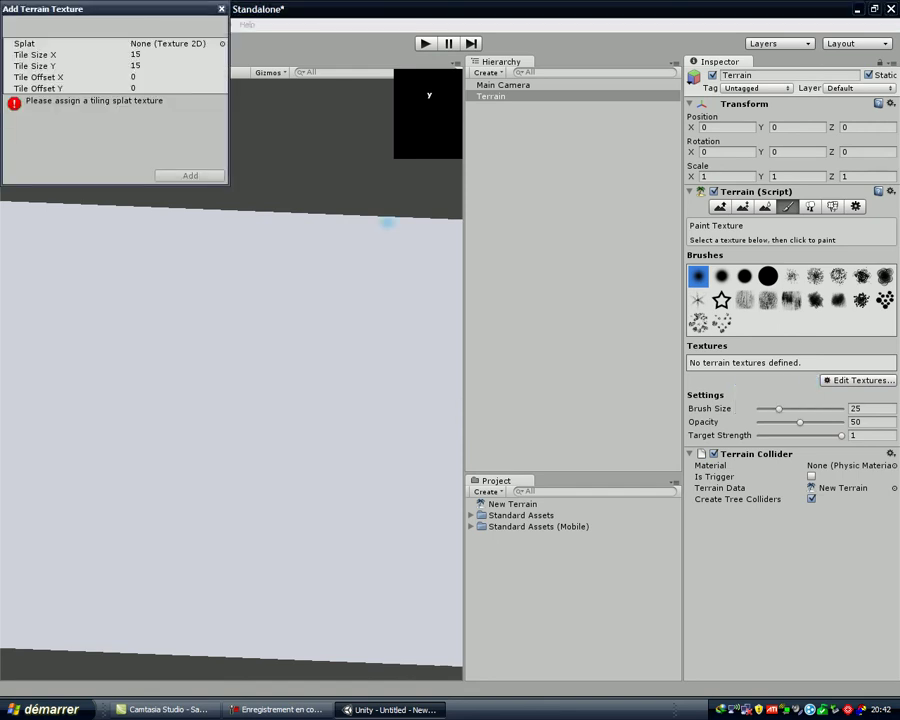
{"action": "left_click", "coordinate": [222, 43]}
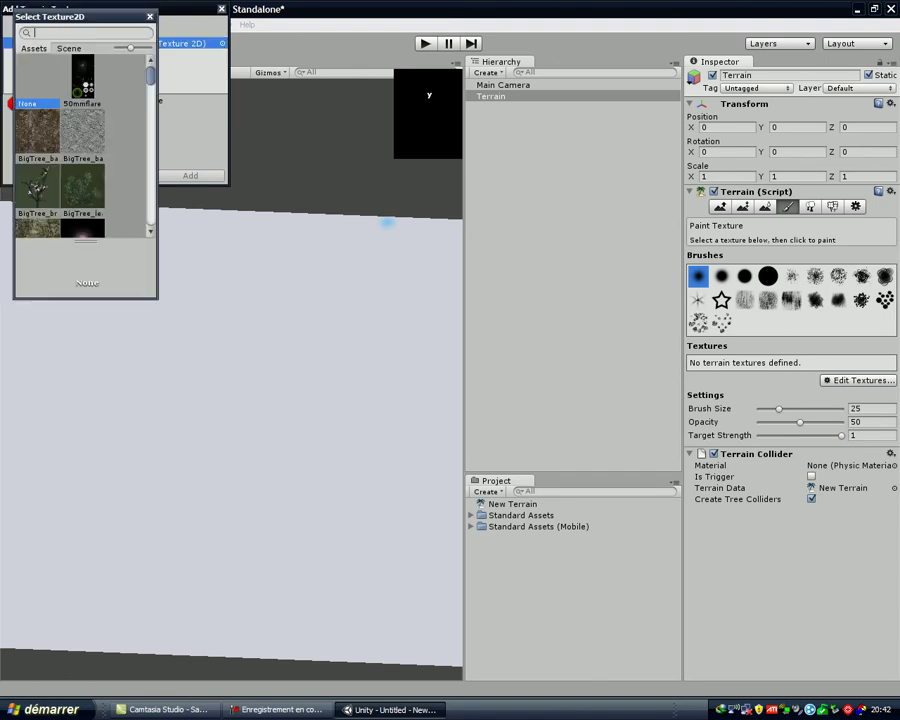
{"action": "scroll", "coordinate": [82, 145], "scroll_direction": "down", "scroll_amount": 1}
{"action": "scroll", "coordinate": [82, 145], "scroll_direction": "down", "scroll_amount": 1}
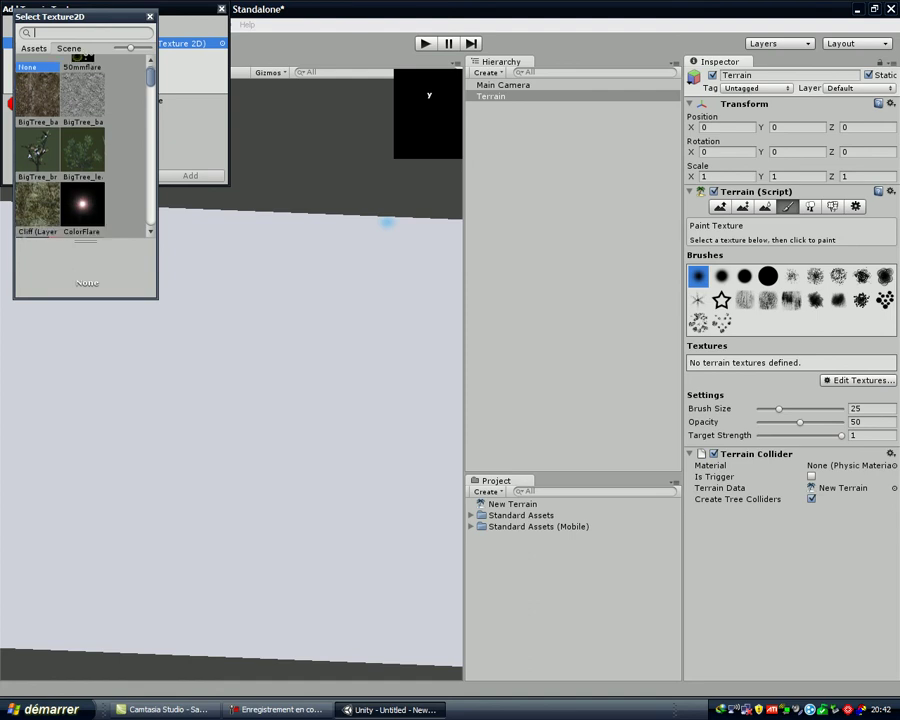
{"action": "scroll", "coordinate": [82, 145], "scroll_direction": "down", "scroll_amount": 2}
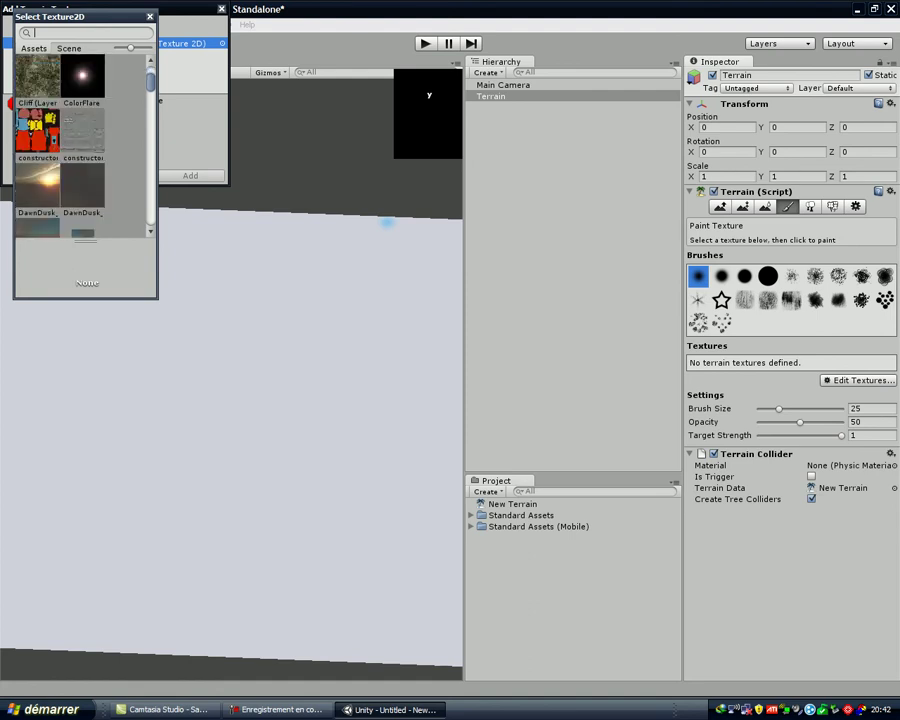
{"action": "scroll", "coordinate": [82, 145], "scroll_direction": "down", "scroll_amount": 3}
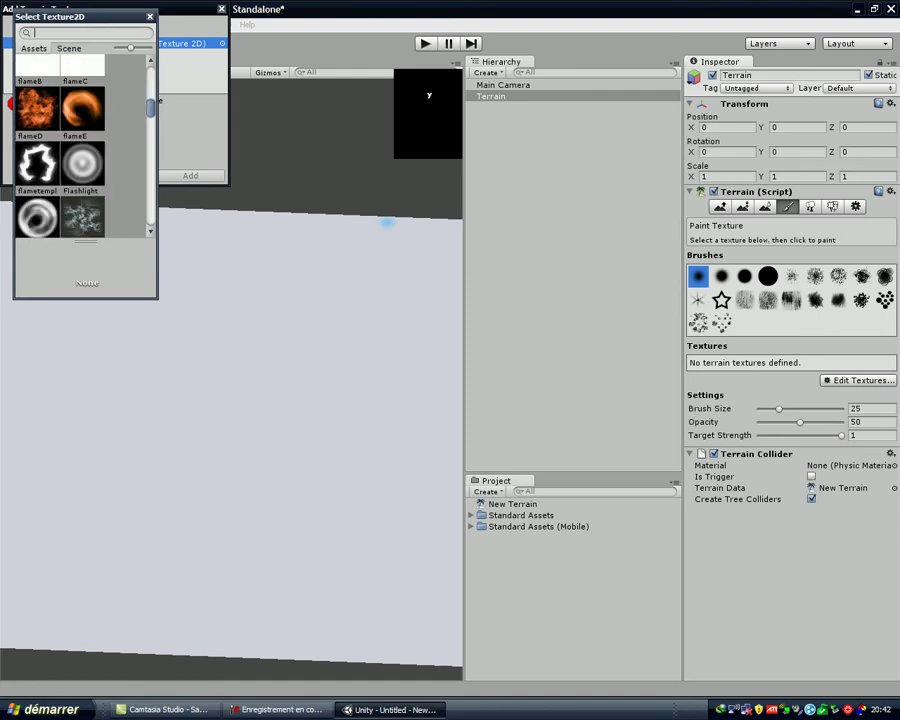
{"action": "scroll", "coordinate": [82, 145], "scroll_direction": "up", "scroll_amount": 1}
{"action": "scroll", "coordinate": [82, 145], "scroll_direction": "up", "scroll_amount": 3}
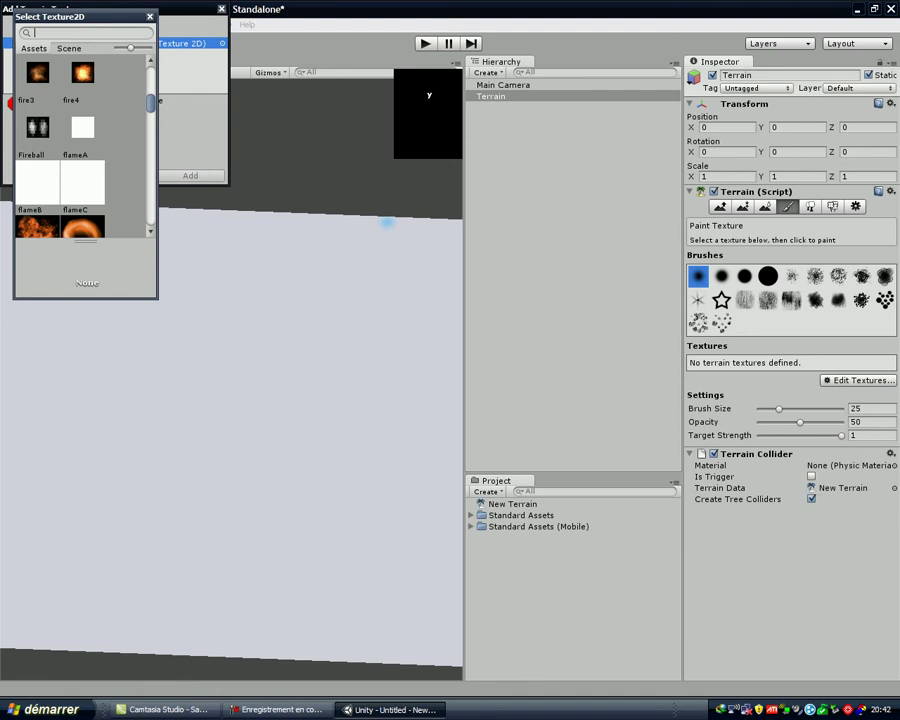
{"action": "scroll", "coordinate": [82, 145], "scroll_direction": "up", "scroll_amount": 5}
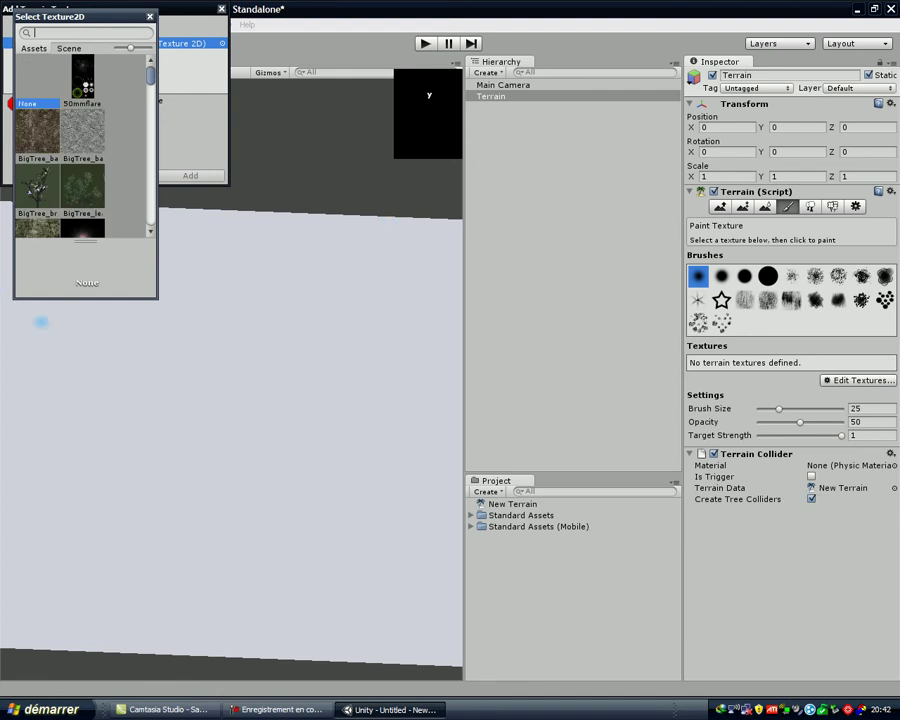
{"action": "scroll", "coordinate": [82, 145], "scroll_direction": "down", "scroll_amount": 1}
{"action": "scroll", "coordinate": [82, 145], "scroll_direction": "down", "scroll_amount": 1}
{"action": "scroll", "coordinate": [82, 145], "scroll_direction": "down", "scroll_amount": 2}
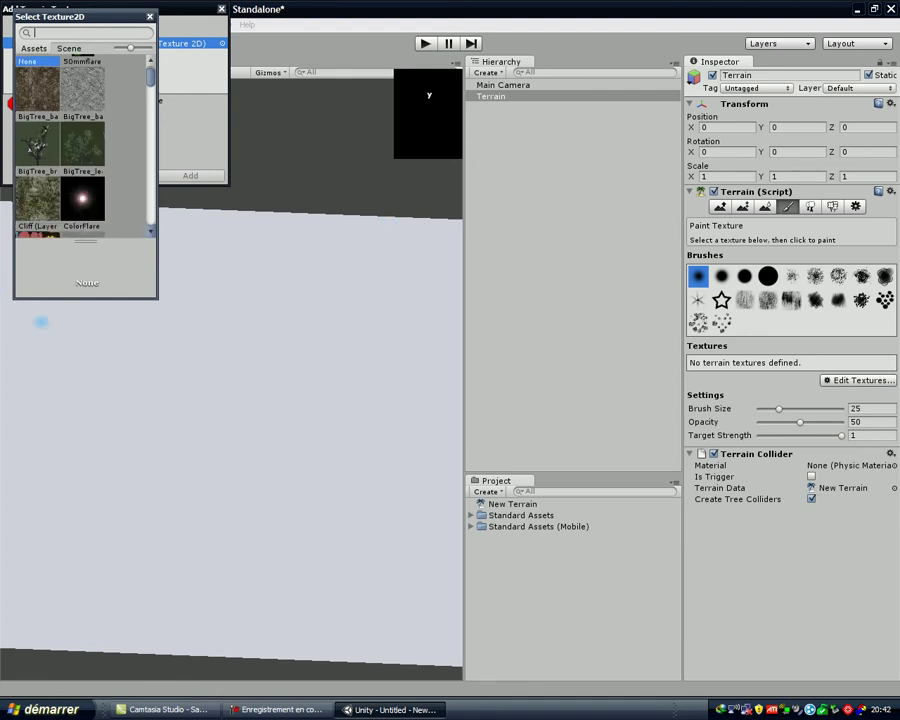
{"action": "scroll", "coordinate": [82, 145], "scroll_direction": "down", "scroll_amount": 2}
{"action": "scroll", "coordinate": [82, 145], "scroll_direction": "down", "scroll_amount": 1}
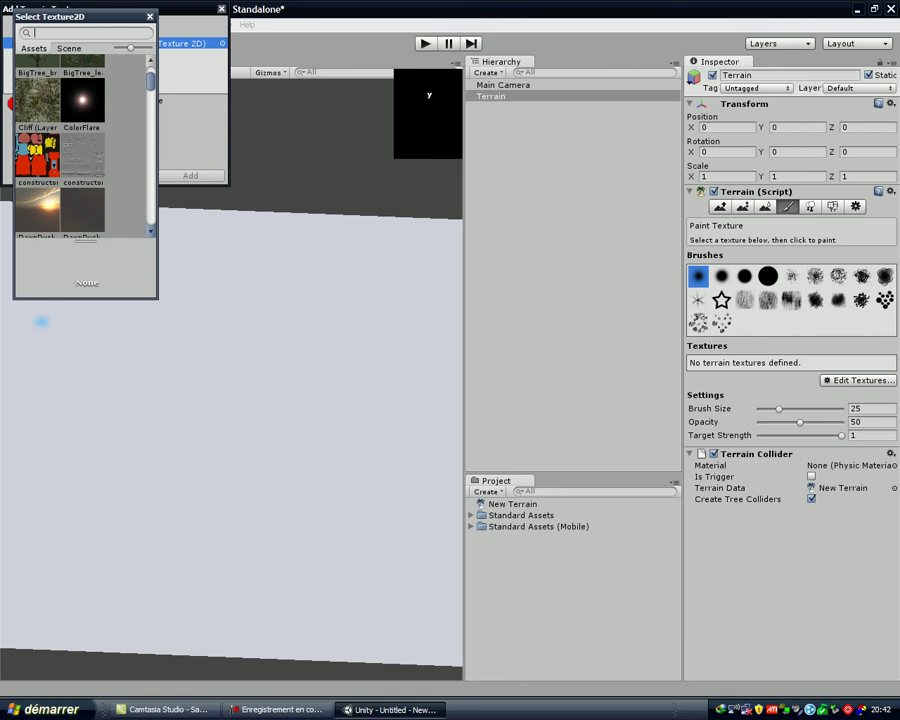
{"action": "scroll", "coordinate": [82, 145], "scroll_direction": "down", "scroll_amount": 1}
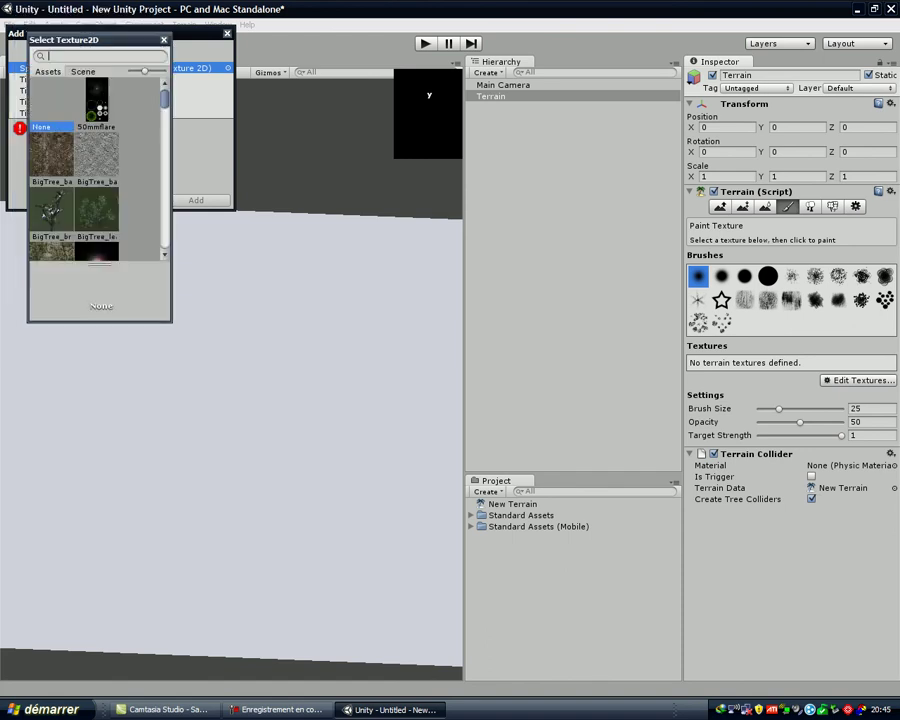
Step: Filter the Texture2D picker list by searching 'gras'
{"action": "scroll", "coordinate": [96, 170], "scroll_direction": "down", "scroll_amount": 2}
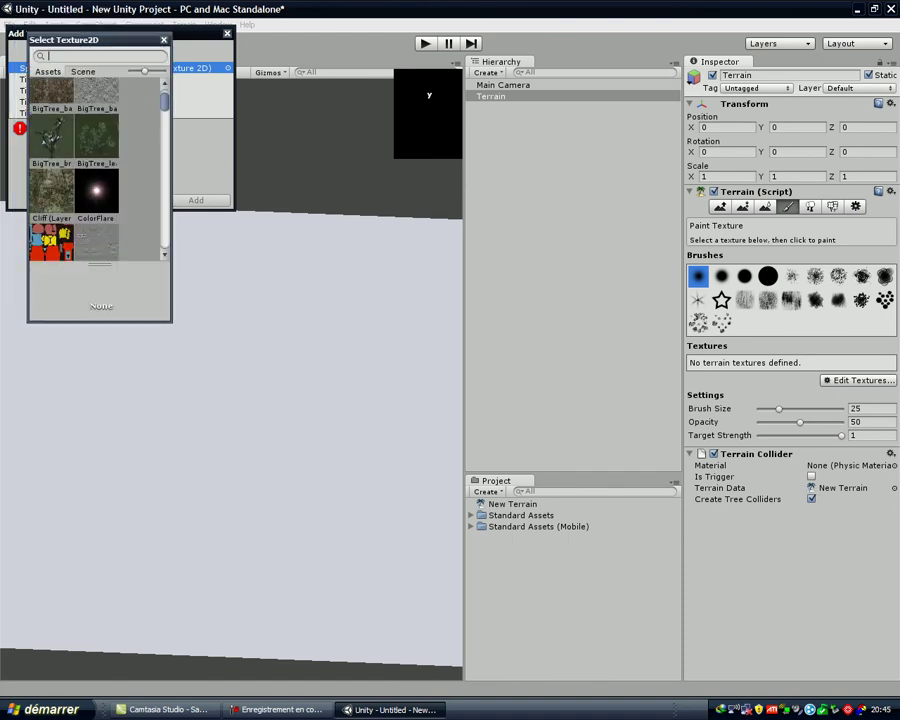
{"action": "scroll", "coordinate": [96, 170], "scroll_direction": "down", "scroll_amount": 2}
{"action": "scroll", "coordinate": [96, 170], "scroll_direction": "down", "scroll_amount": 2}
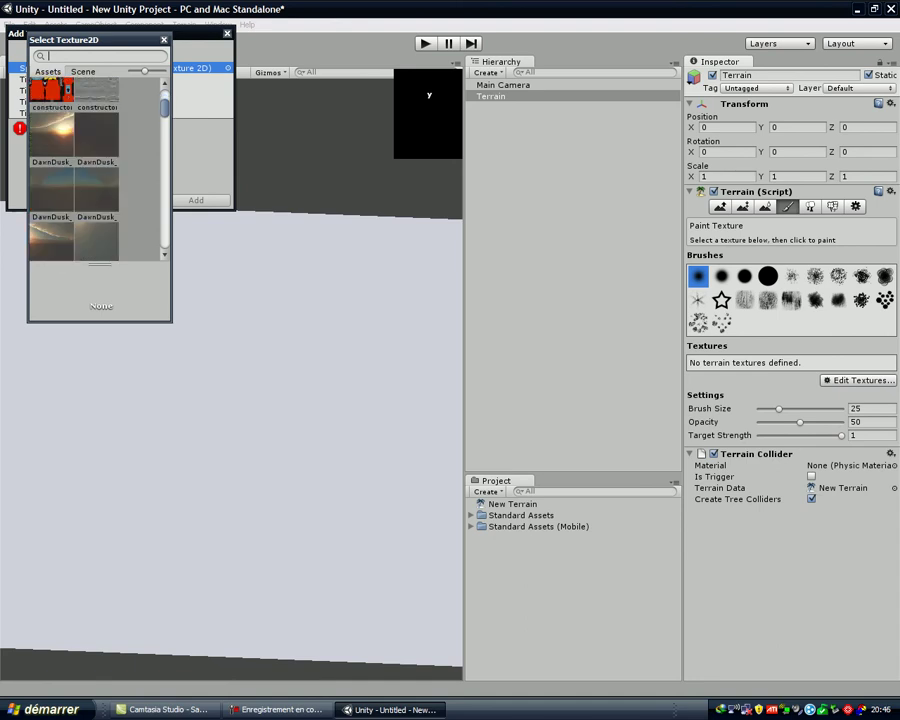
{"action": "scroll", "coordinate": [96, 170], "scroll_direction": "down", "scroll_amount": 2}
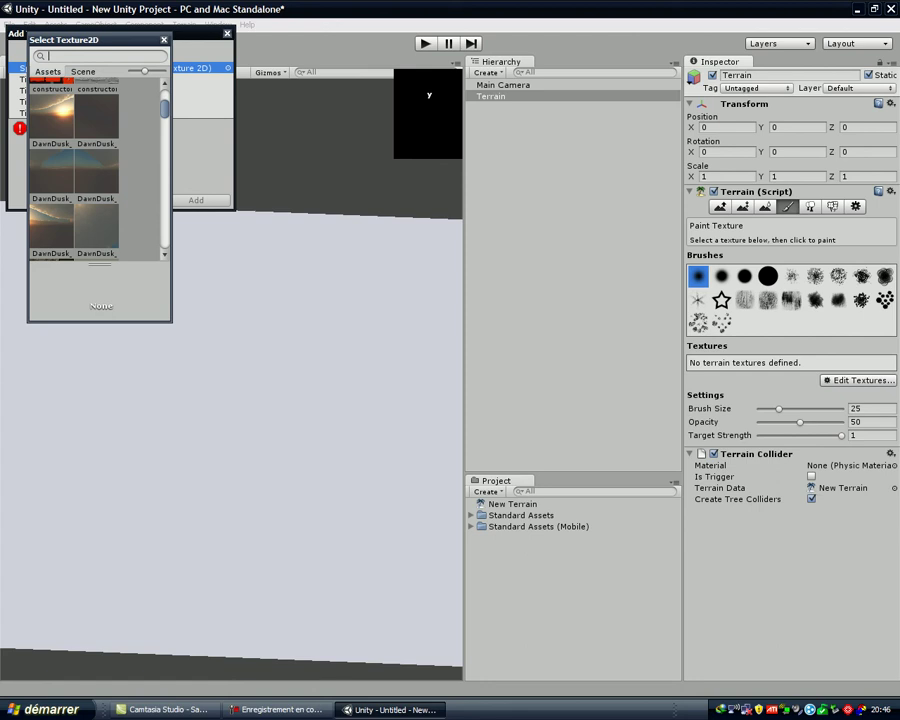
{"action": "scroll", "coordinate": [96, 170], "scroll_direction": "down", "scroll_amount": 3}
{"action": "scroll", "coordinate": [96, 170], "scroll_direction": "up", "scroll_amount": 1}
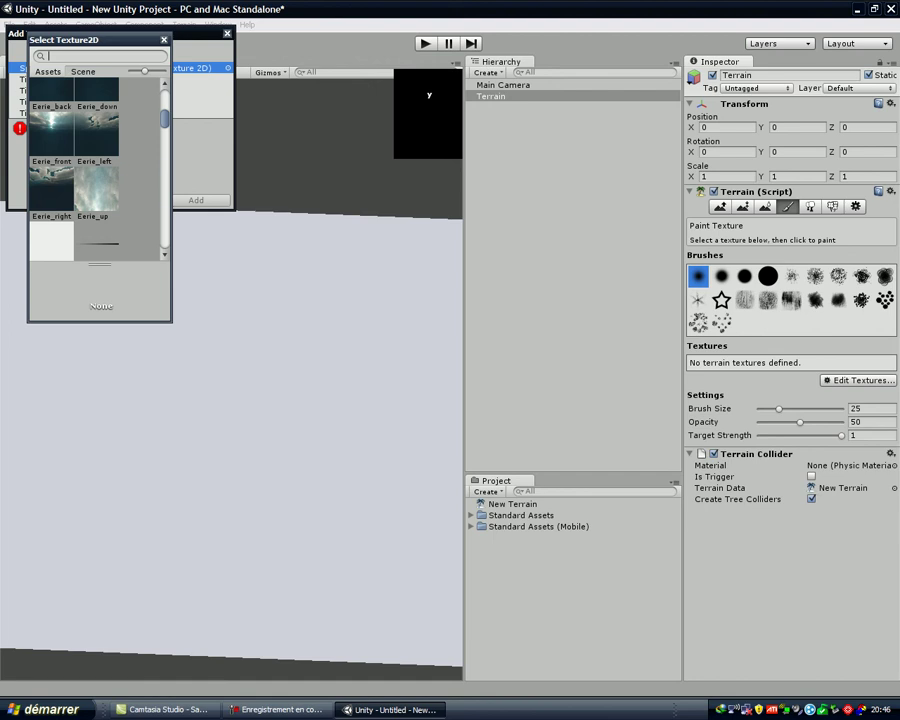
{"action": "type", "text": "gras"}
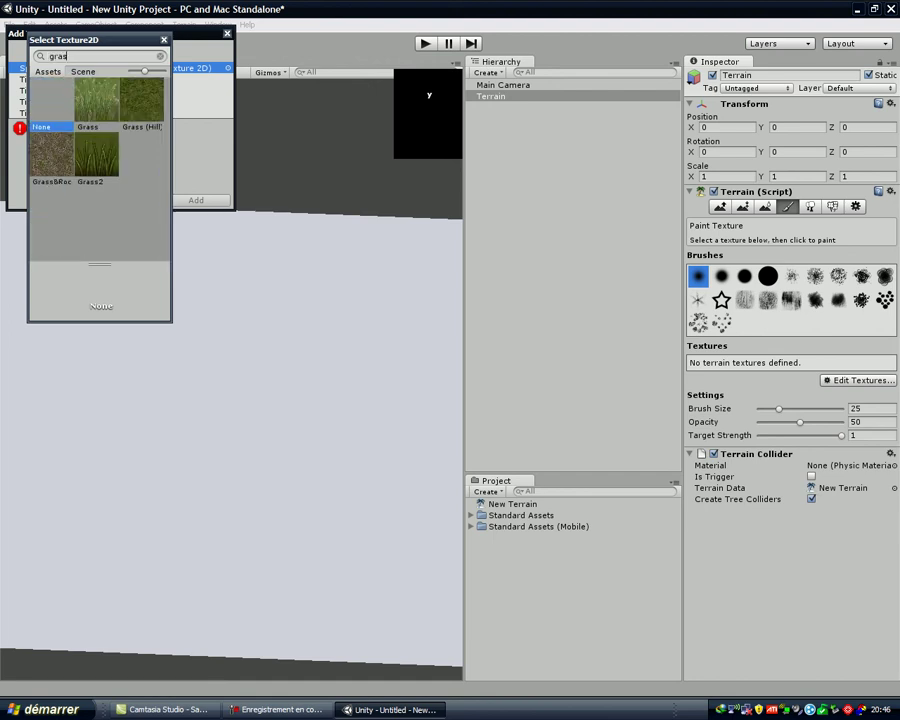
Step: Search 'grass', assign Grass (Hill) as the splat texture, and add it to the terrain
{"action": "left_click", "coordinate": [436, 561]}
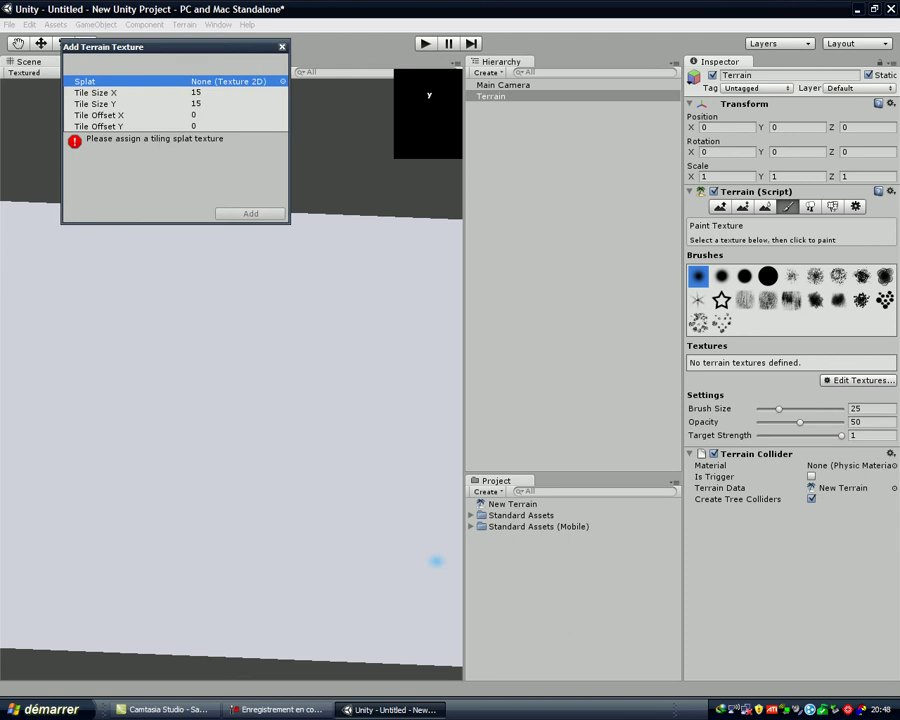
{"action": "left_click", "coordinate": [283, 81]}
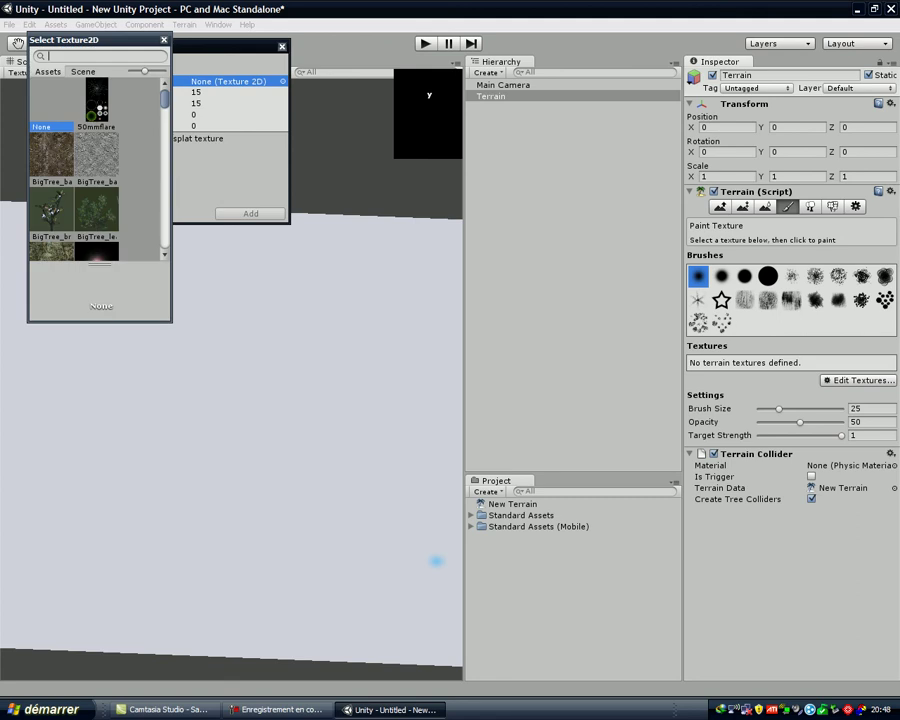
{"action": "type", "text": "grass"}
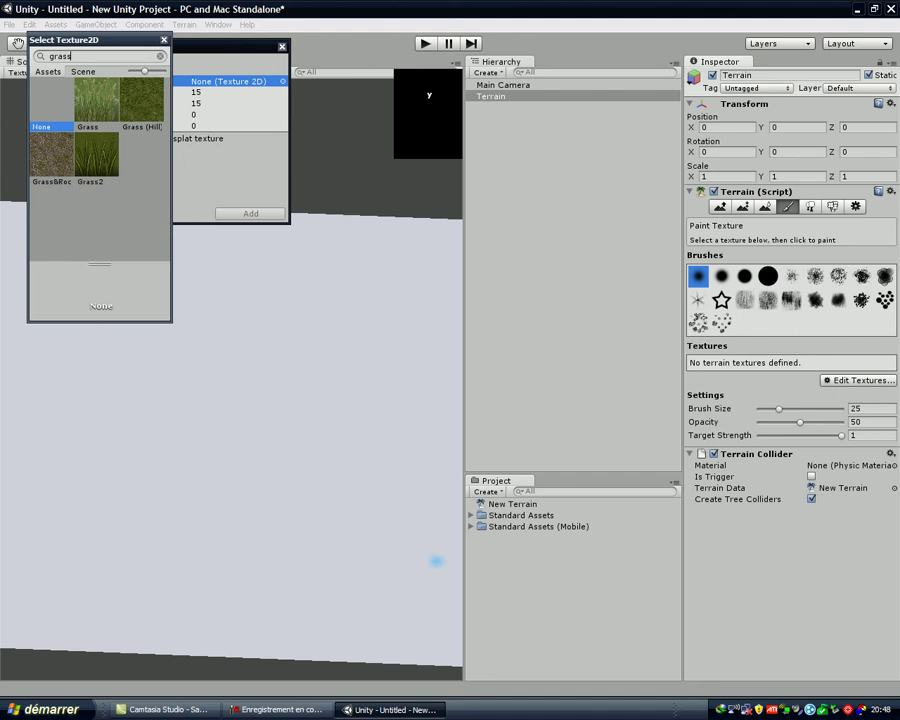
{"action": "left_click", "coordinate": [141, 100]}
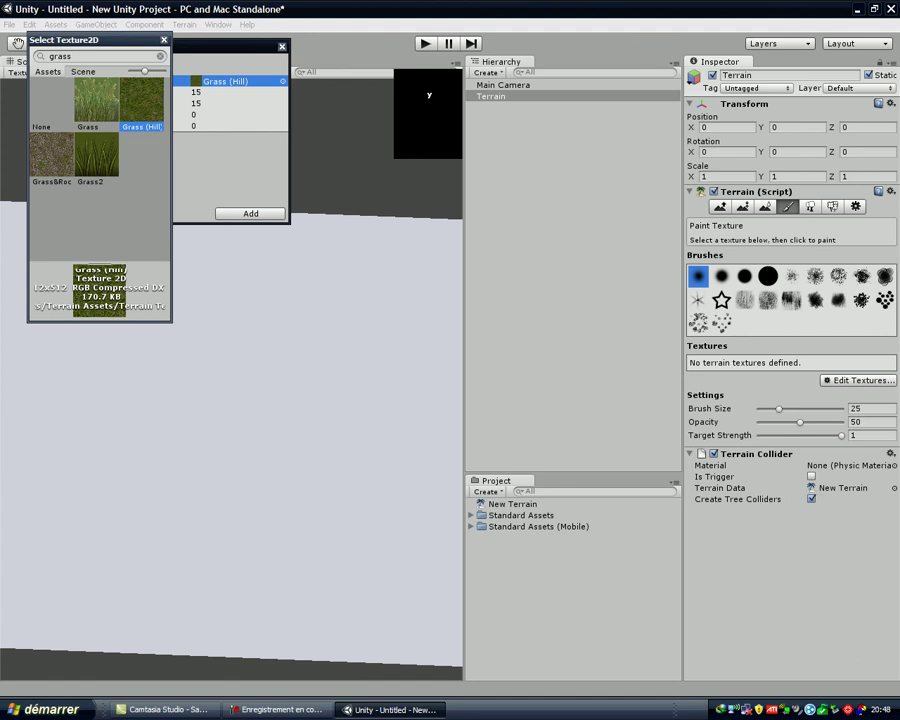
{"action": "left_click", "coordinate": [164, 40]}
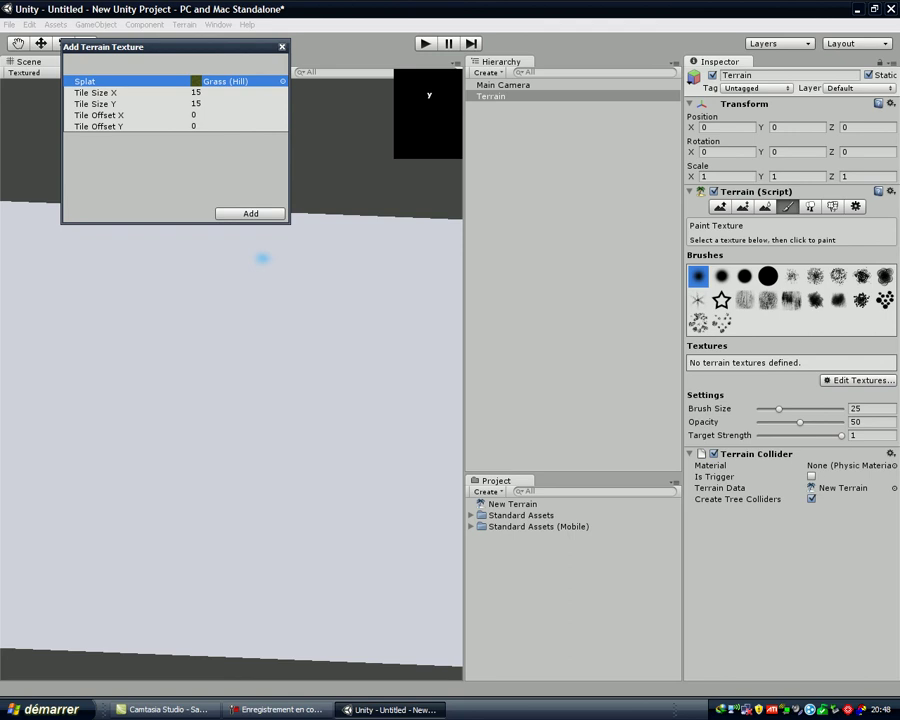
{"action": "left_click", "coordinate": [250, 213]}
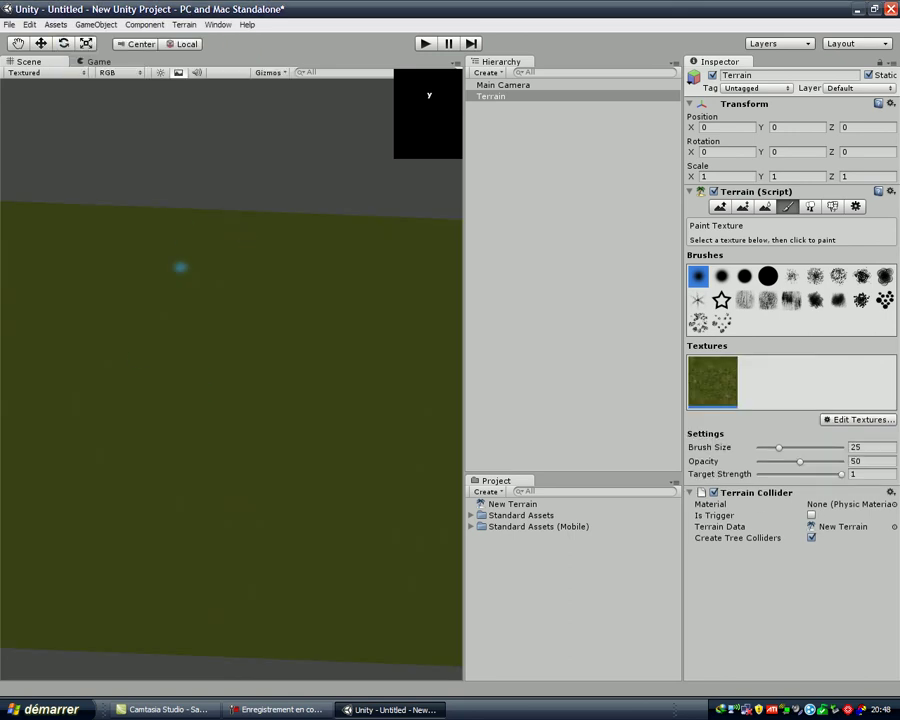
{"action": "key", "text": "q"}
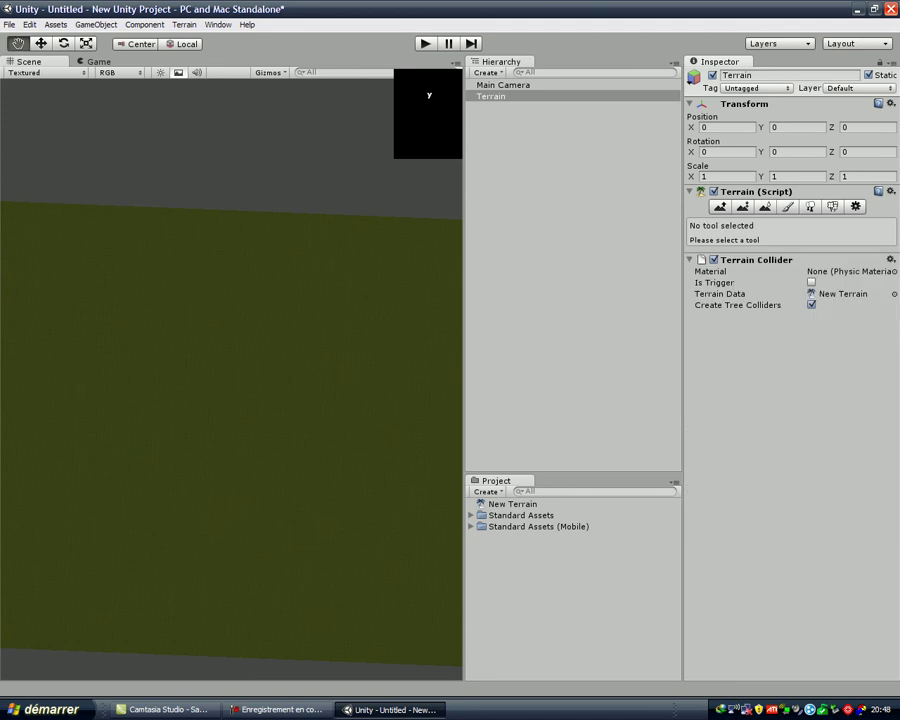
{"action": "scroll", "coordinate": [134, 217], "scroll_direction": "up", "scroll_amount": 3}
{"action": "scroll", "coordinate": [134, 217], "scroll_direction": "up", "scroll_amount": 3}
{"action": "scroll", "coordinate": [134, 217], "scroll_direction": "up", "scroll_amount": 2}
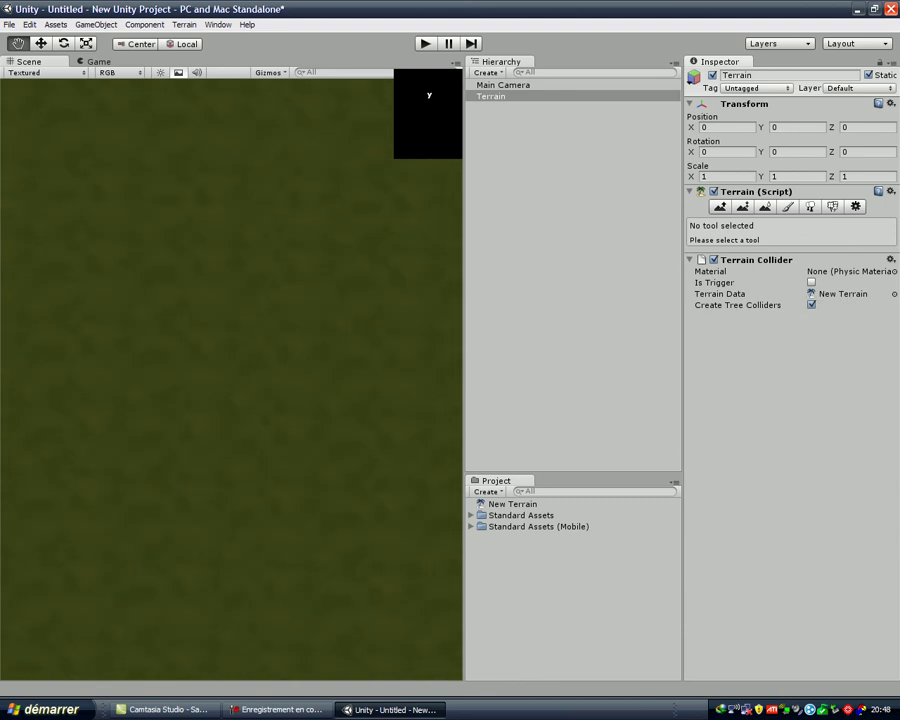
{"action": "key", "text": "F10"}
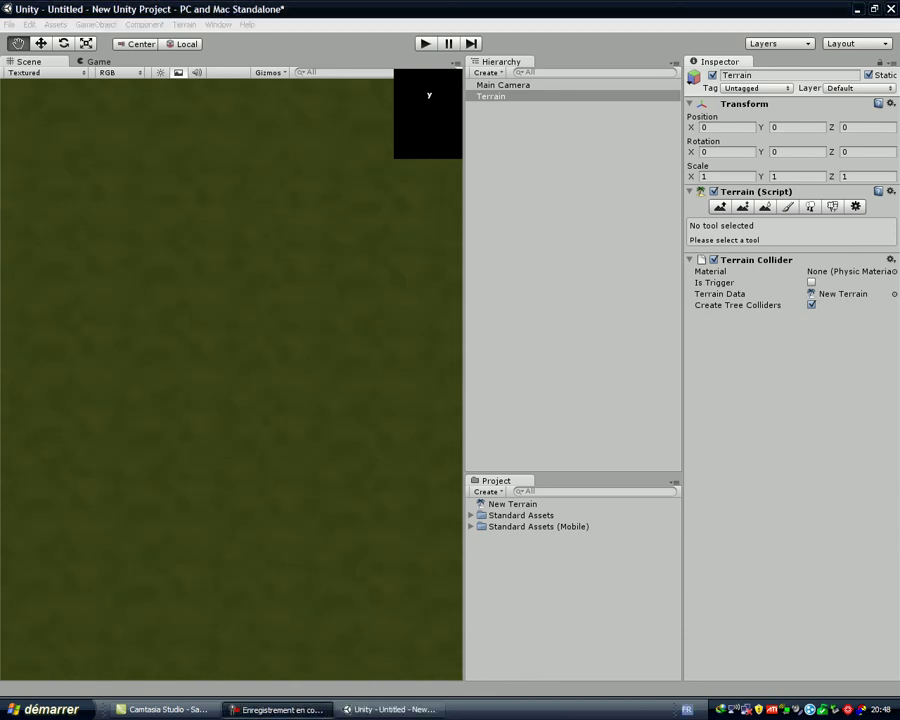
{"action": "key", "text": "F9"}
{"action": "key", "text": "F9"}
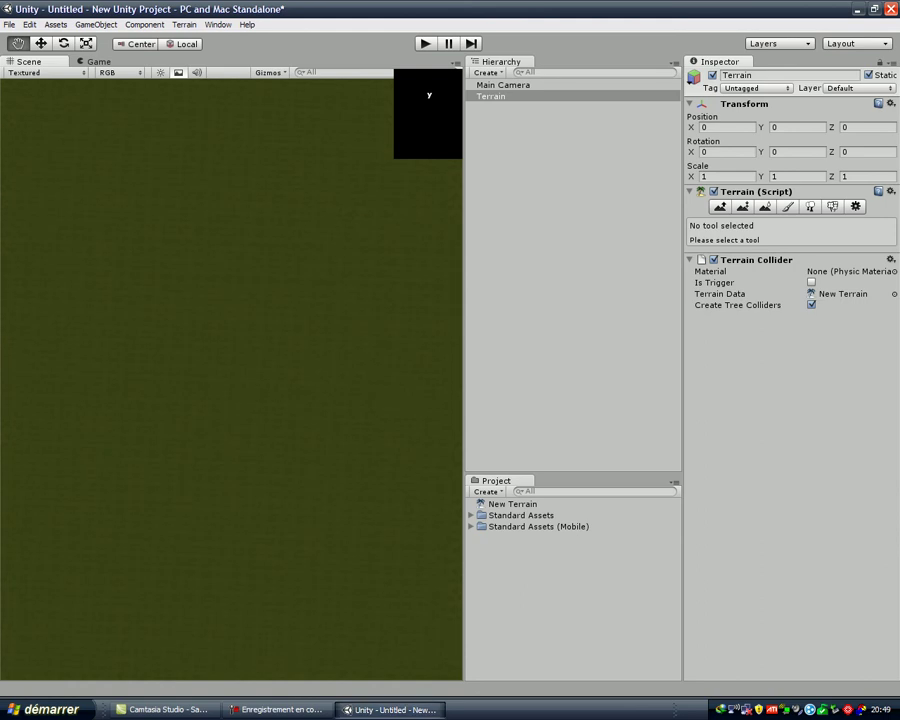
{"action": "mouse_move", "coordinate": [230, 300]}
{"action": "left_mouse_down", "text": "alt"}
{"action": "mouse_move", "coordinate": [260, 380]}
{"action": "mouse_move", "coordinate": [240, 400]}
{"action": "left_mouse_up", "text": "alt"}
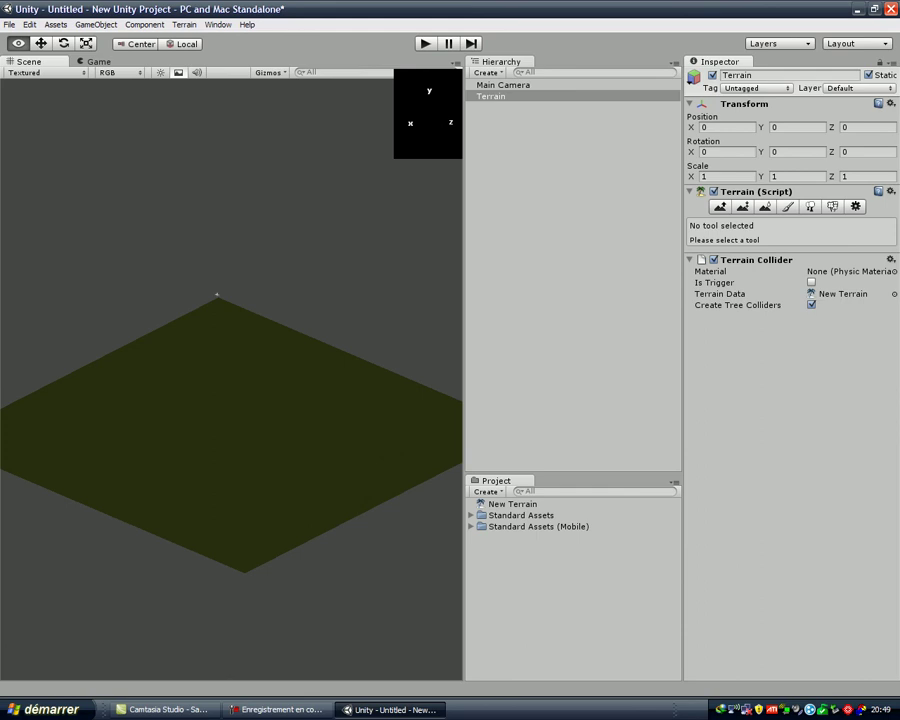
{"action": "scroll", "coordinate": [231, 370], "scroll_direction": "down", "scroll_amount": 2}
{"action": "scroll", "coordinate": [231, 370], "scroll_direction": "down", "scroll_amount": 2}
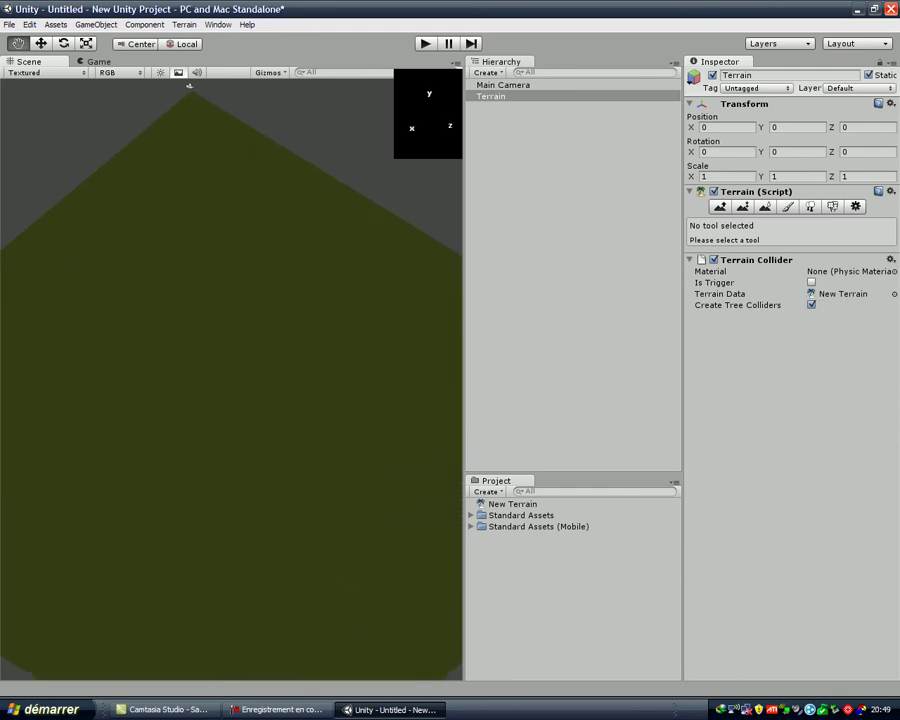
{"action": "scroll", "coordinate": [231, 370], "scroll_direction": "down", "scroll_amount": 2}
{"action": "scroll", "coordinate": [231, 370], "scroll_direction": "down", "scroll_amount": 2}
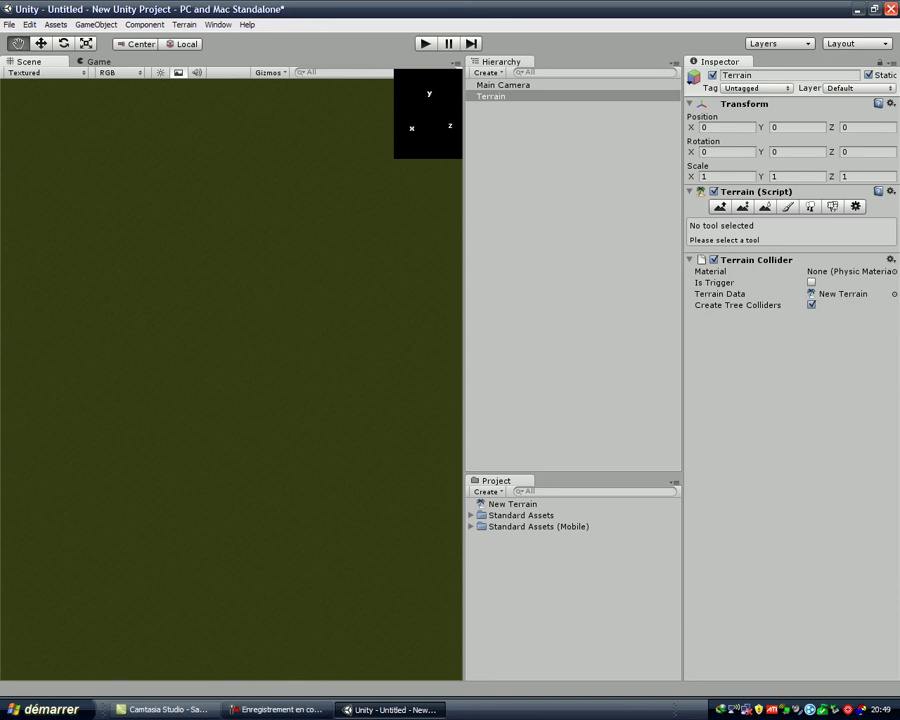
{"action": "key", "text": "F10"}
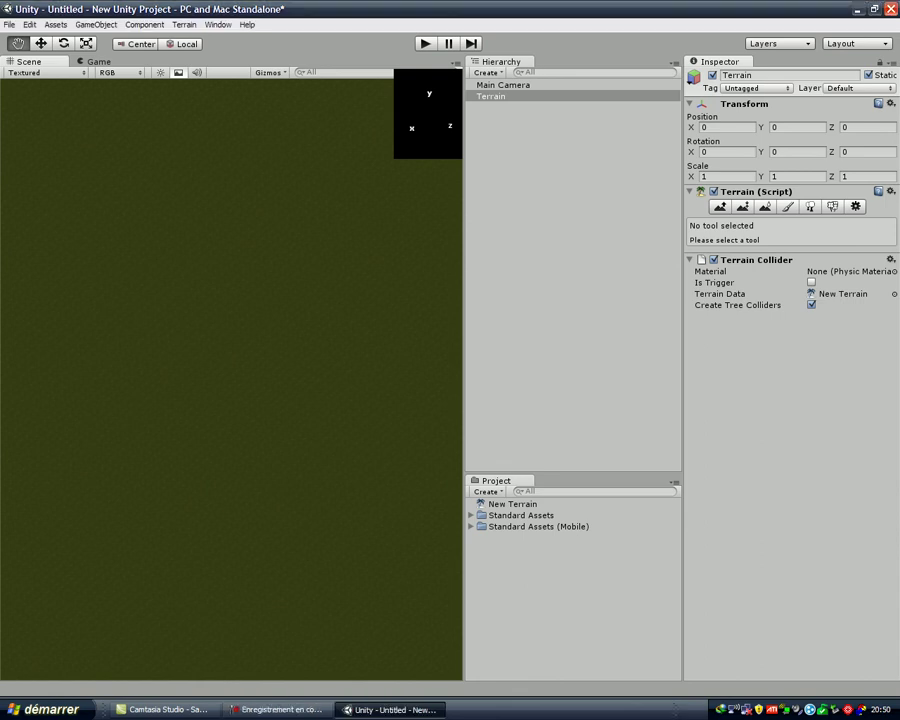
Step: Use the Raise/Lower Terrain tool to build a hill in the terrain's middle
{"action": "left_click", "coordinate": [719, 206]}
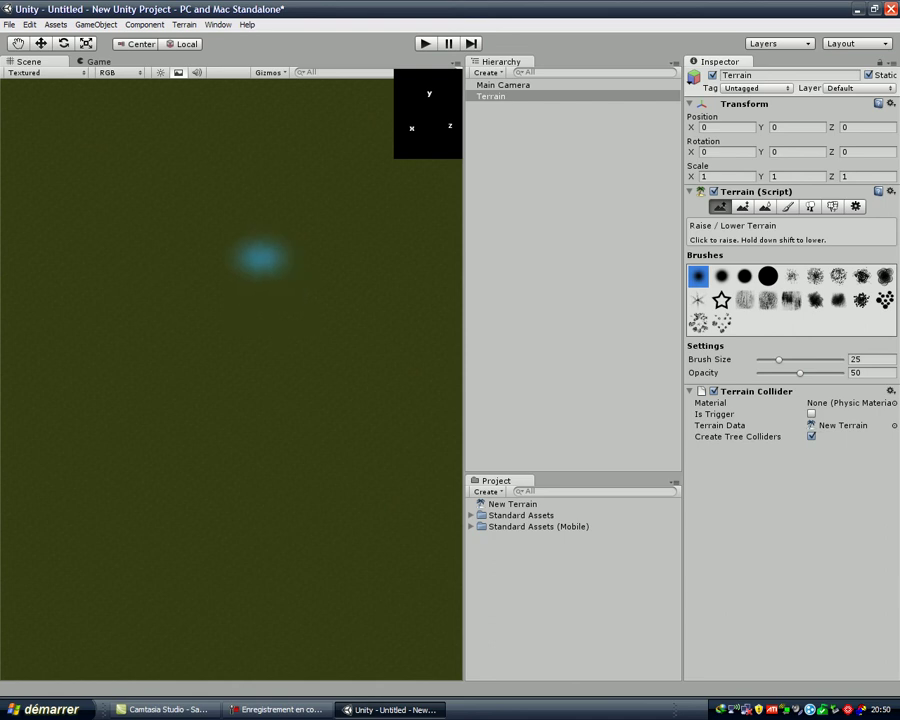
{"action": "left_click", "coordinate": [229, 262]}
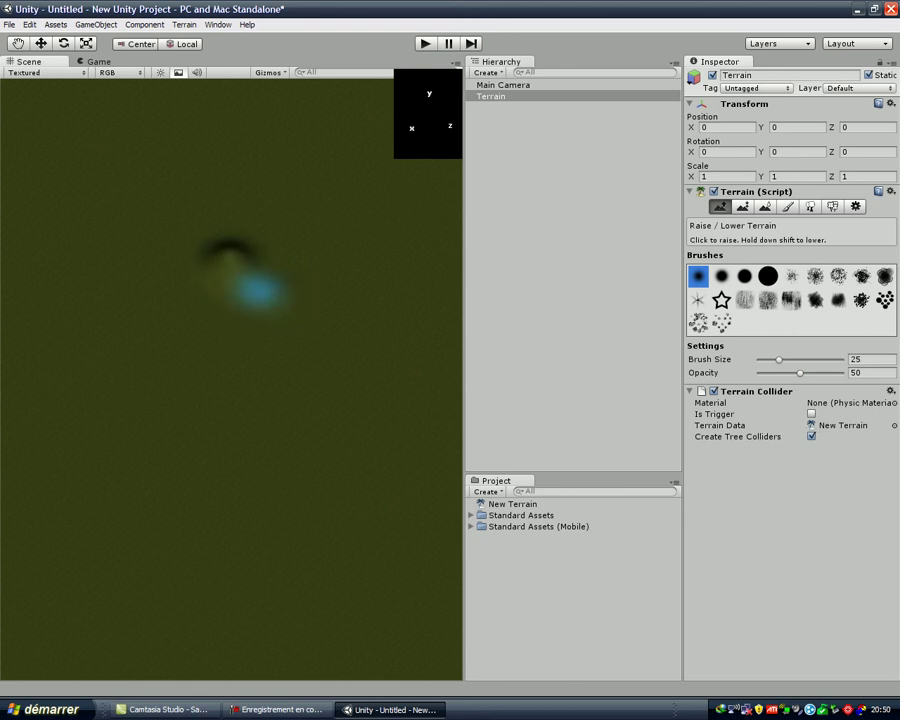
{"action": "left_click_drag", "start_coordinate": [258, 290], "coordinate": [253, 276]}
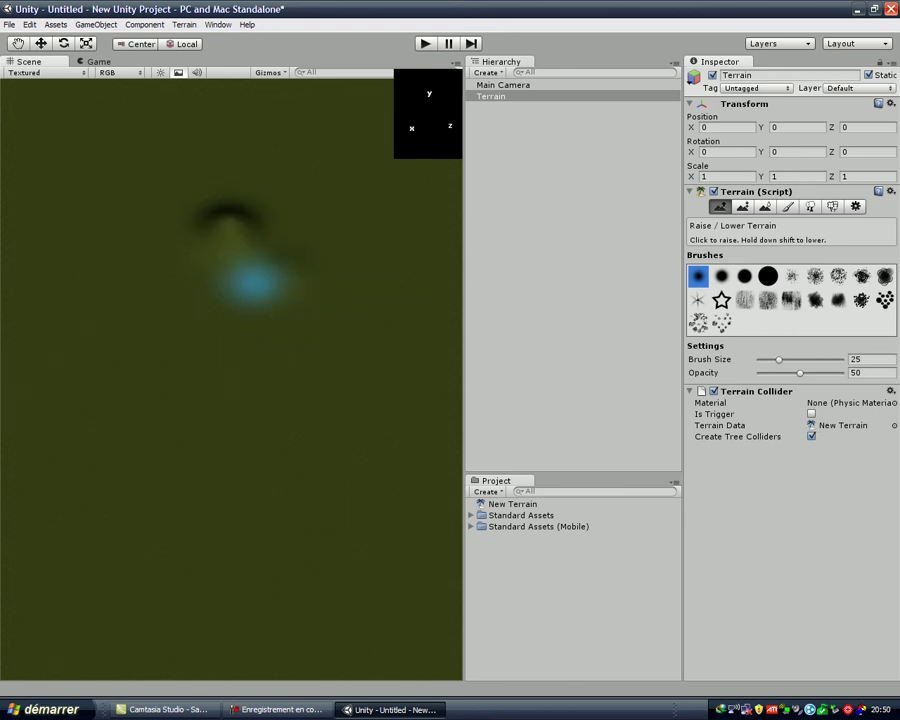
{"action": "left_click", "coordinate": [254, 283]}
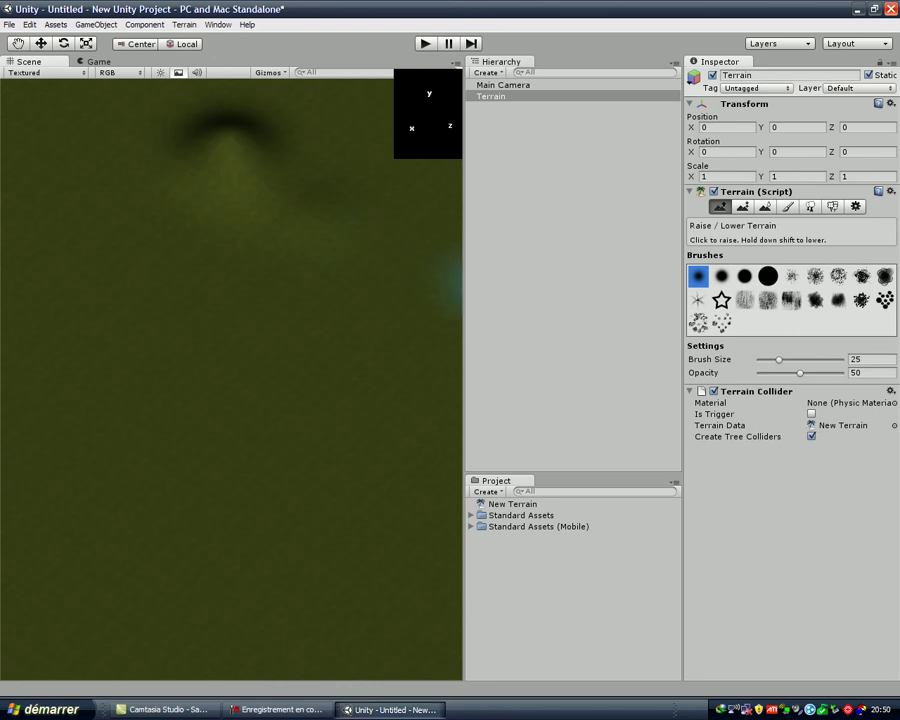
Step: Orbit the view around the new hill to a top-down view of the terrain
{"action": "left_click_drag", "start_coordinate": [252, 205], "coordinate": [270, 187], "text": "alt"}
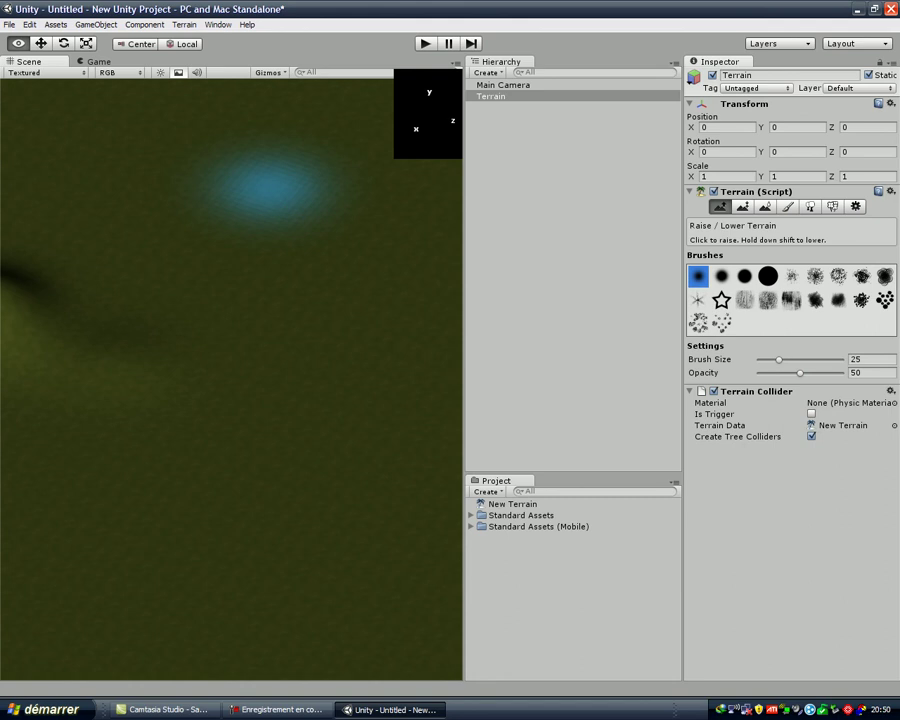
{"action": "mouse_move", "coordinate": [270, 186]}
{"action": "left_mouse_down", "text": "alt"}
{"action": "mouse_move", "coordinate": [72, 285]}
{"action": "mouse_move", "coordinate": [190, 165]}
{"action": "left_mouse_up", "text": "alt"}
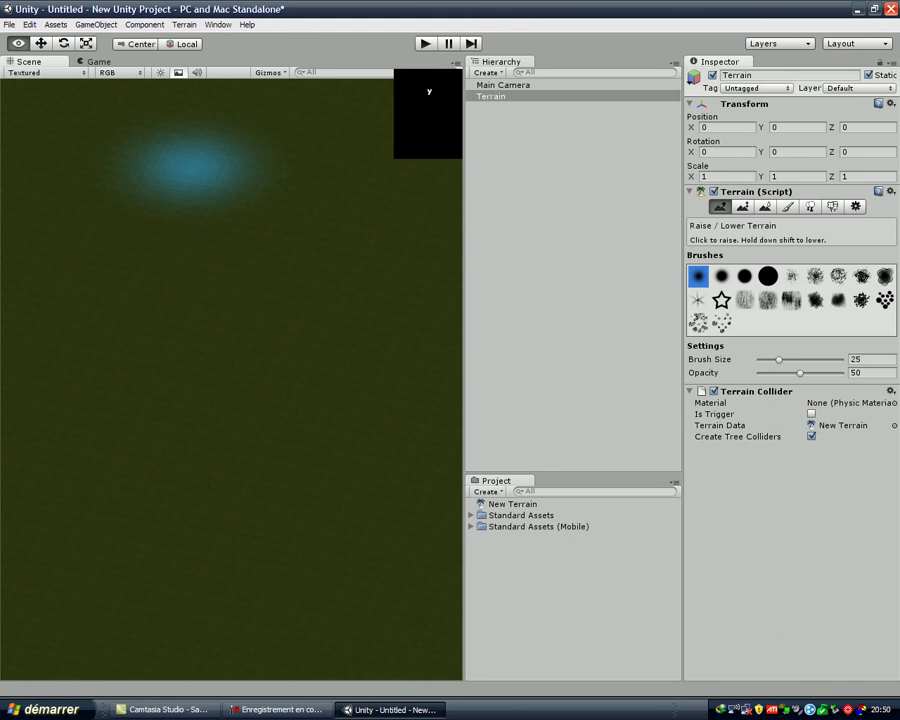
{"action": "left_click_drag", "start_coordinate": [190, 165], "coordinate": [150, 160], "text": "alt"}
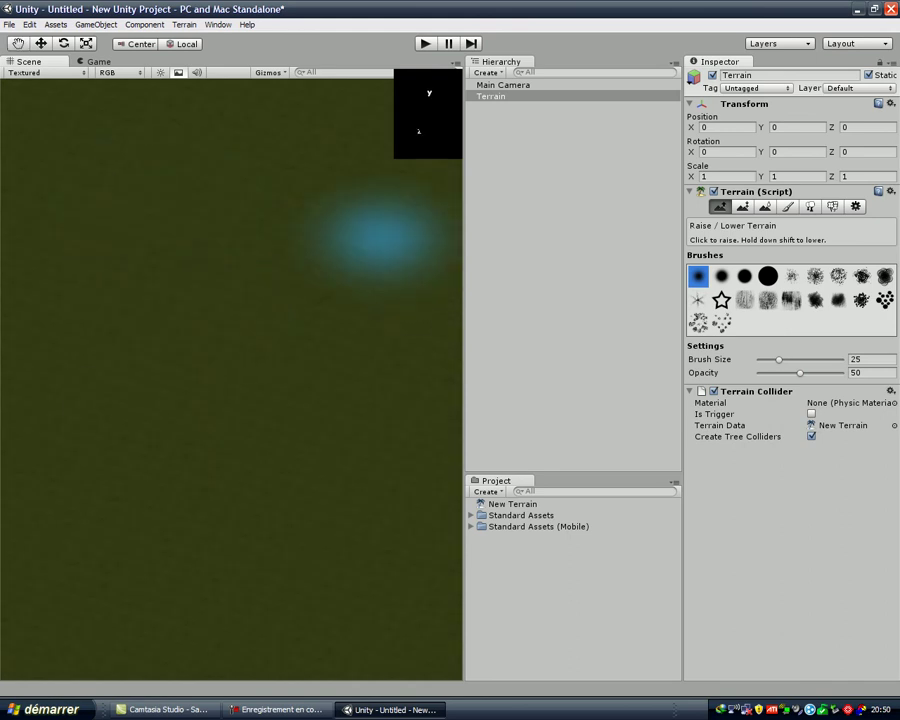
{"action": "left_click_drag", "start_coordinate": [372, 241], "coordinate": [340, 220], "text": "alt"}
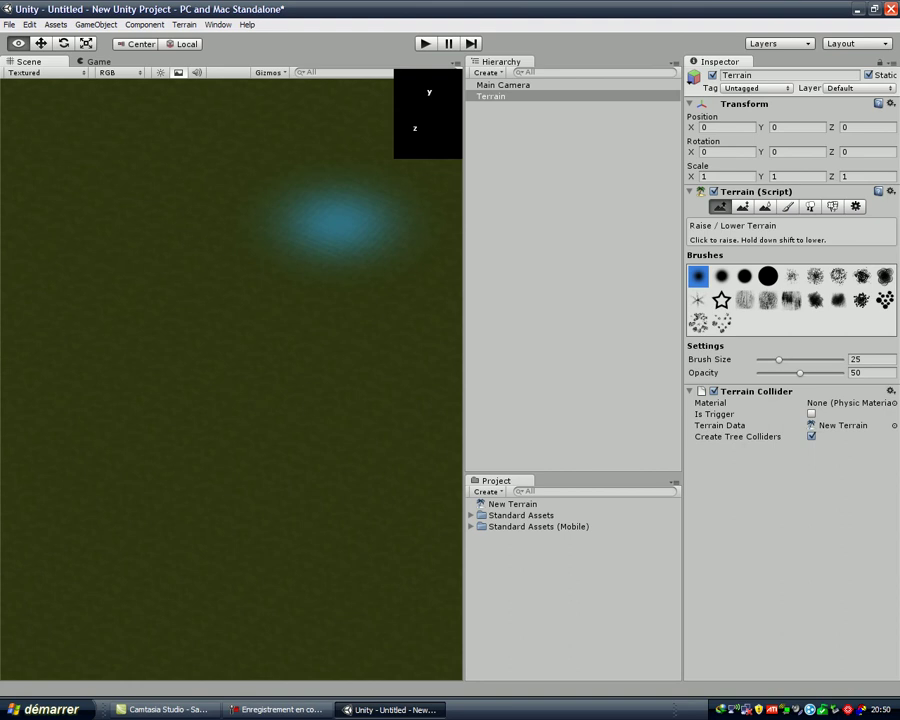
{"action": "left_click_drag", "start_coordinate": [335, 220], "coordinate": [251, 553], "text": "alt"}
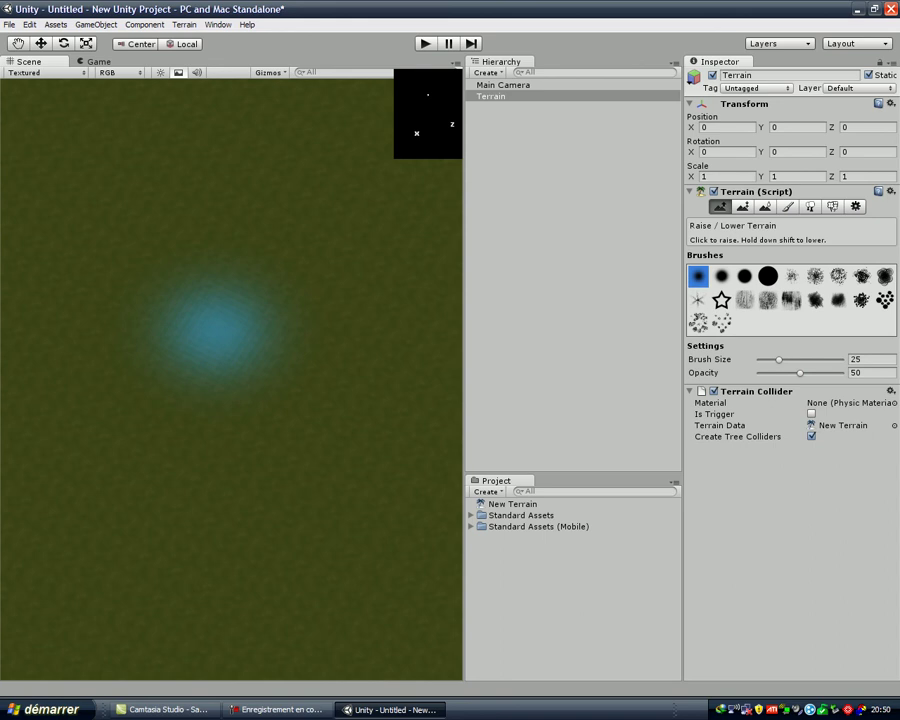
{"action": "left_click_drag", "start_coordinate": [215, 325], "coordinate": [215, 420], "text": "alt"}
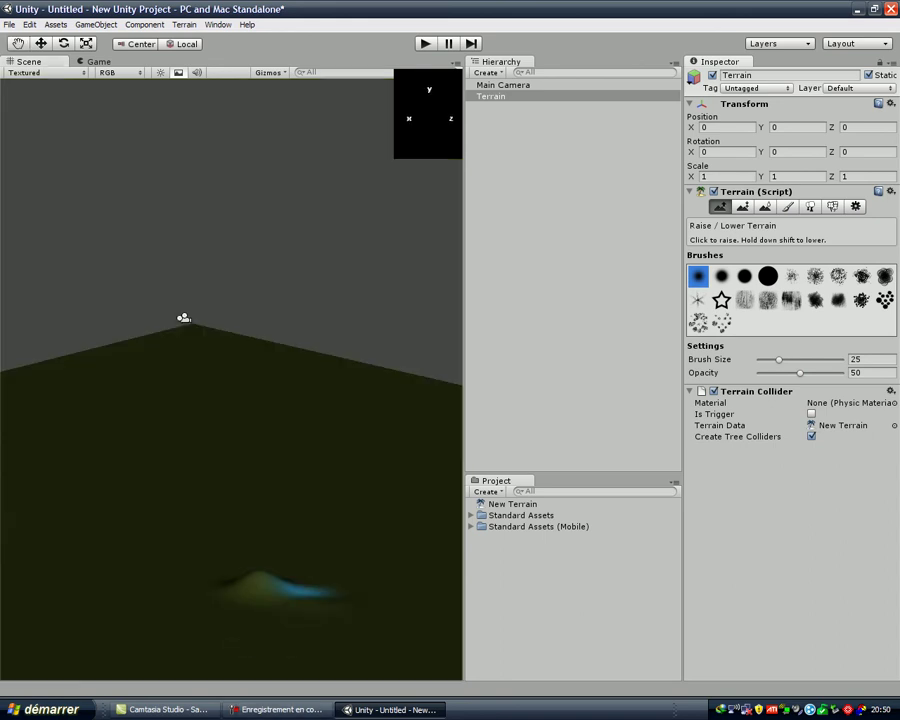
{"action": "left_click_drag", "start_coordinate": [265, 600], "coordinate": [265, 594], "text": "alt"}
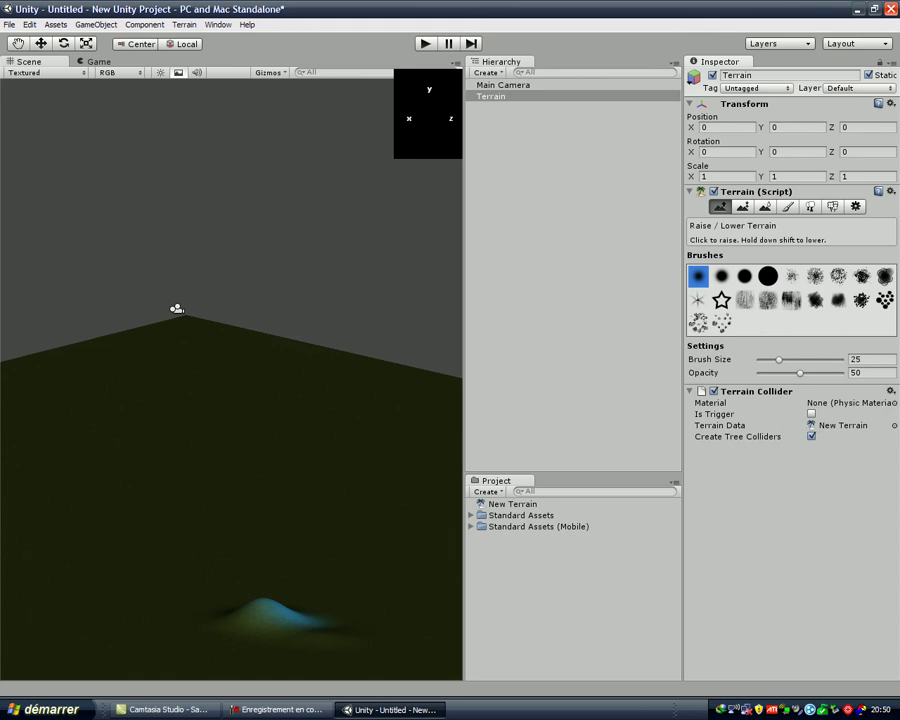
{"action": "scroll", "coordinate": [265, 615], "scroll_direction": "up", "scroll_amount": 2}
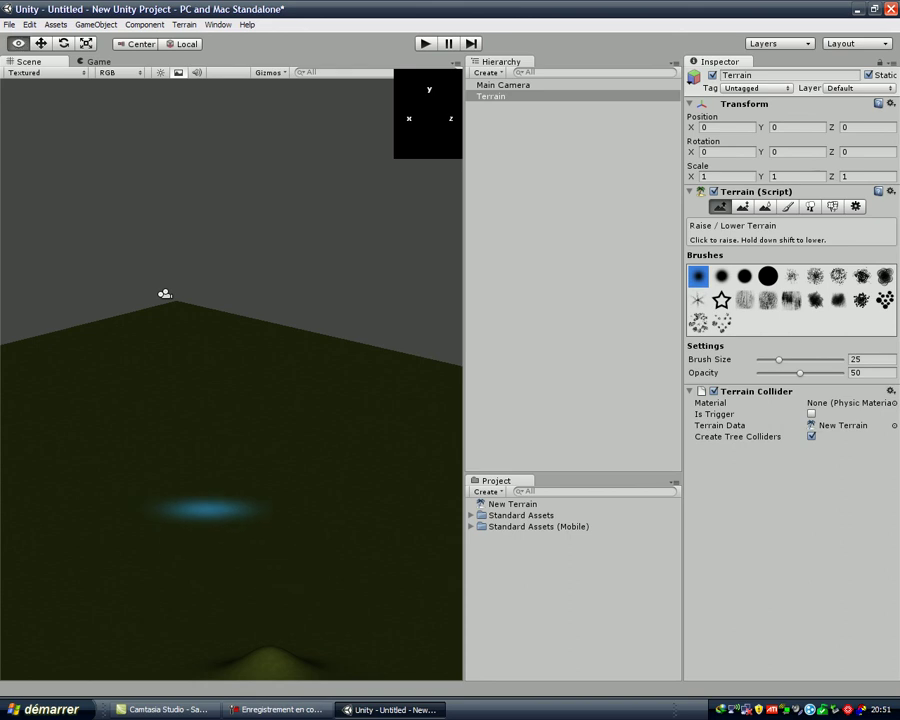
{"action": "left_click_drag", "start_coordinate": [207, 509], "coordinate": [291, 600], "text": "alt"}
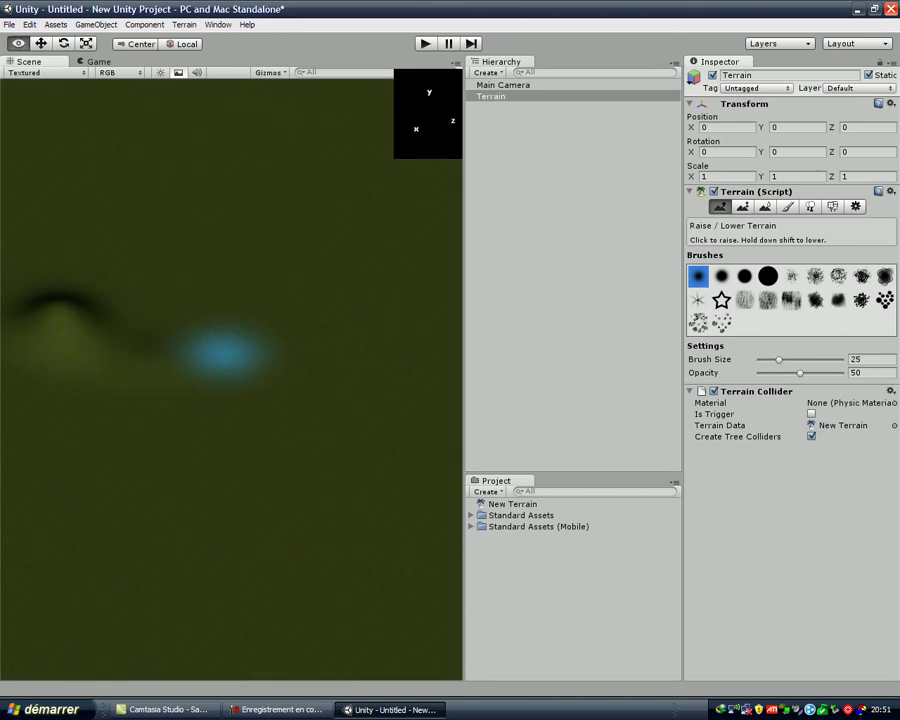
{"action": "left_click_drag", "start_coordinate": [222, 352], "coordinate": [270, 372], "text": "alt"}
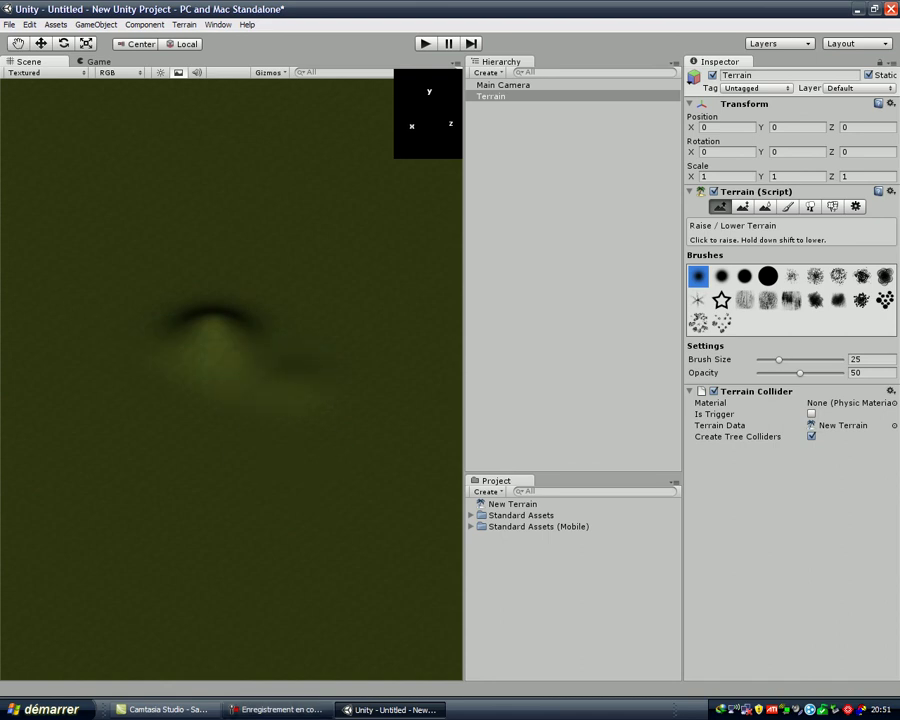
{"action": "left_click", "coordinate": [278, 709]}
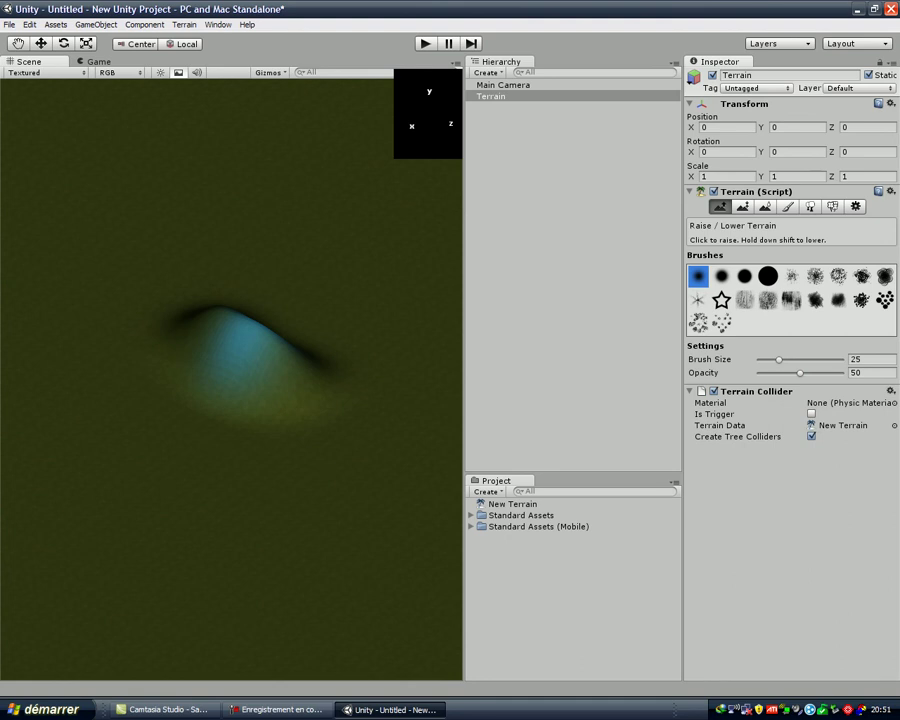
{"action": "key", "text": "F10"}
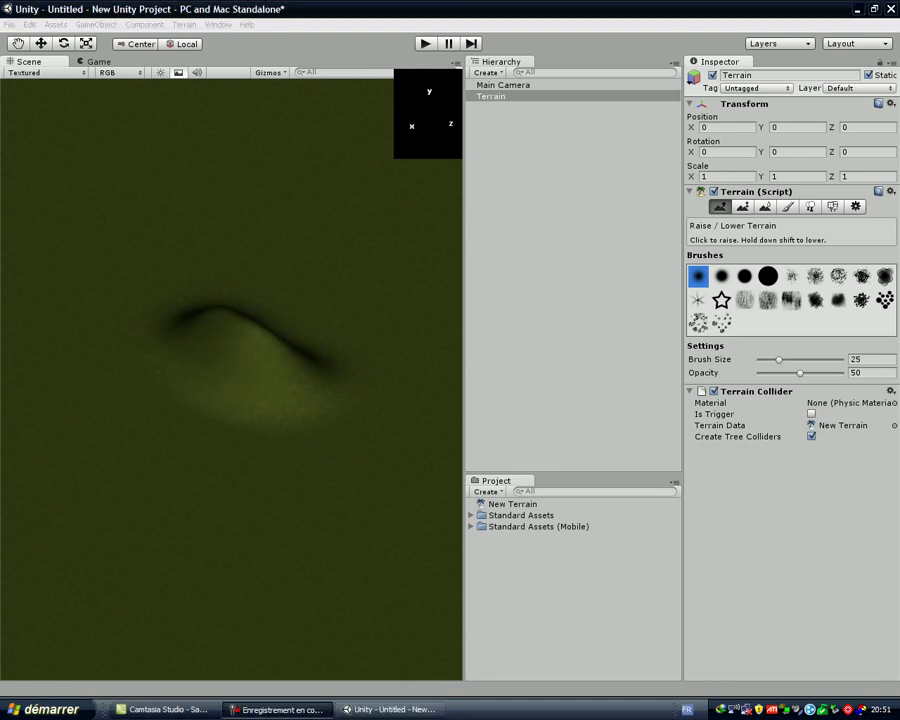